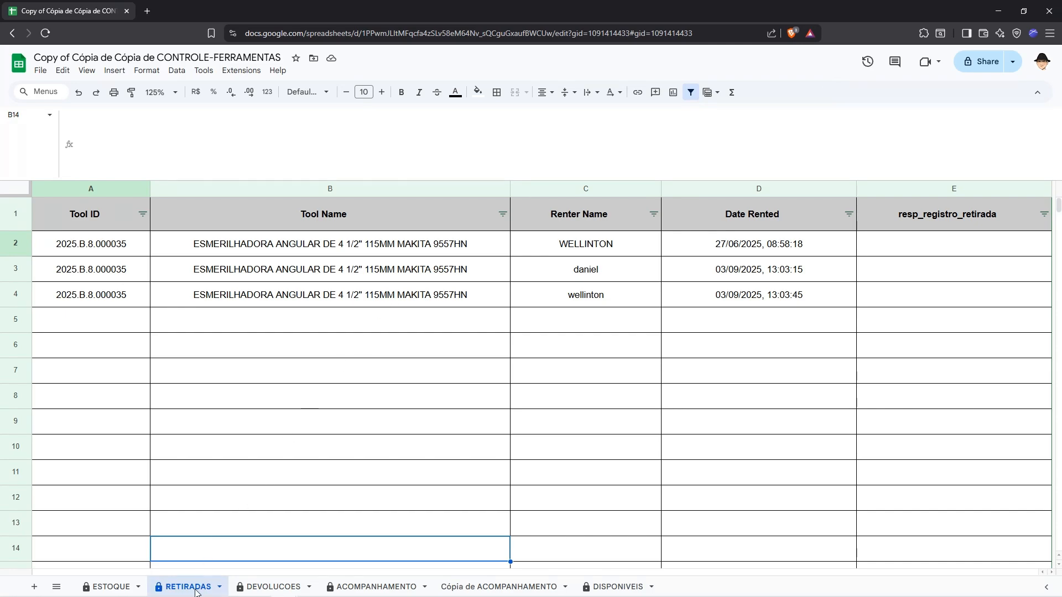
Step: Look over the DEVOLUCOES and ACOMPANHAMENTO sheets, then return to the RETIRADAS sheet
{"action": "left_click", "coordinate": [264, 587]}
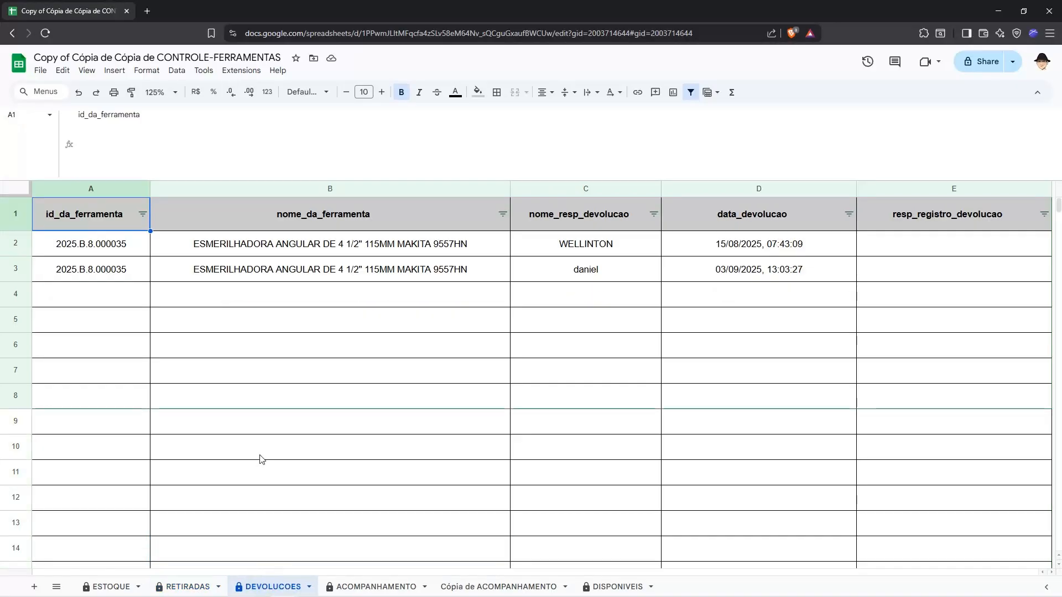
{"action": "left_click", "coordinate": [376, 586]}
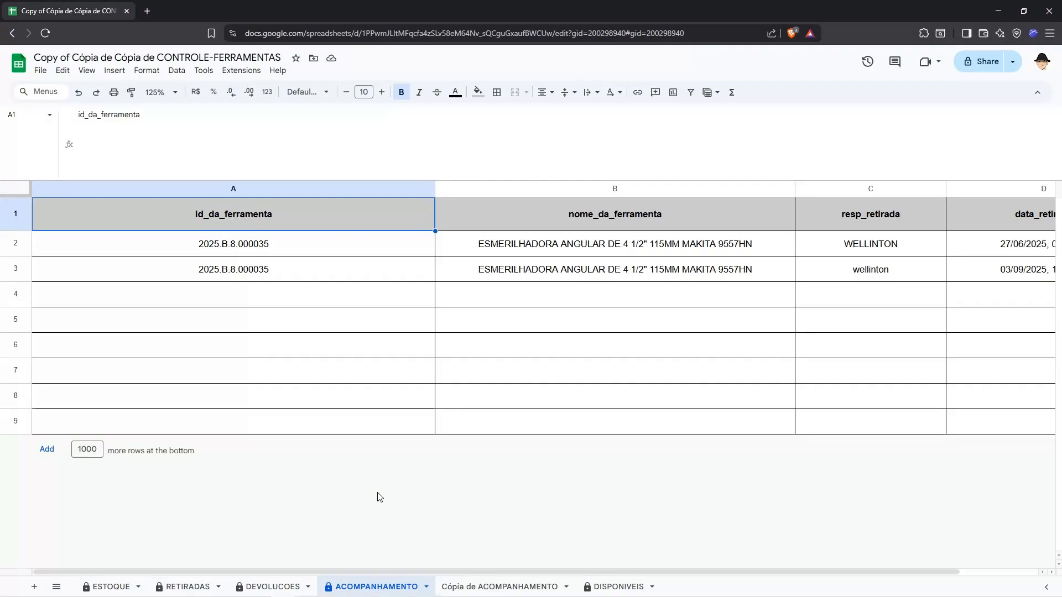
{"action": "key", "text": "ctrl+shift+Page_Up"}
{"action": "key", "text": "ctrl+shift+Page_Up"}
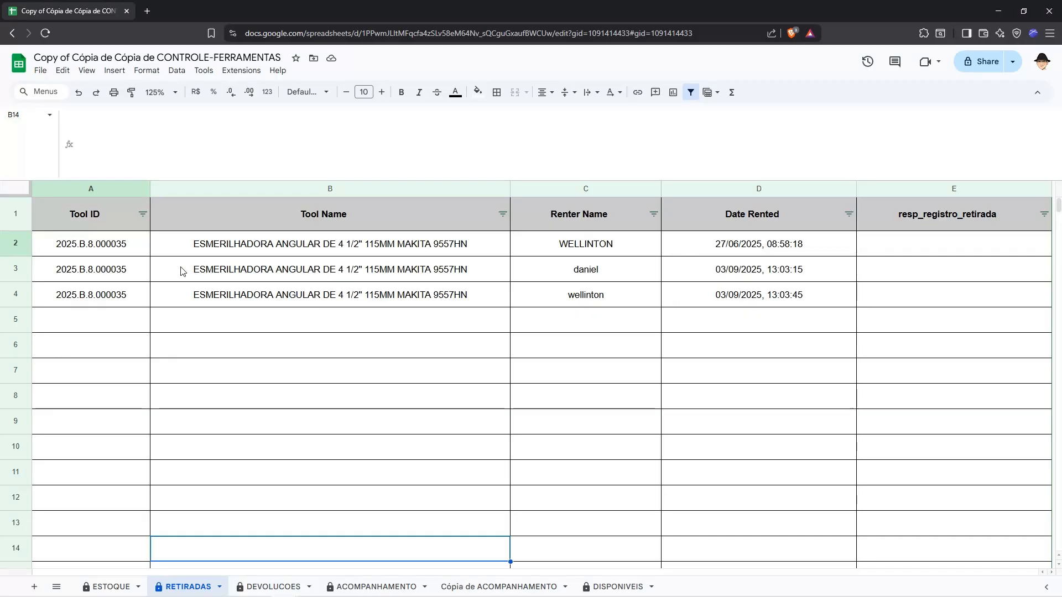
Step: Examine the tool IDs, renter names and rental dates in RETIRADAS, checking the ESTOQUE sheet for the tool list
{"action": "left_click", "coordinate": [123, 243]}
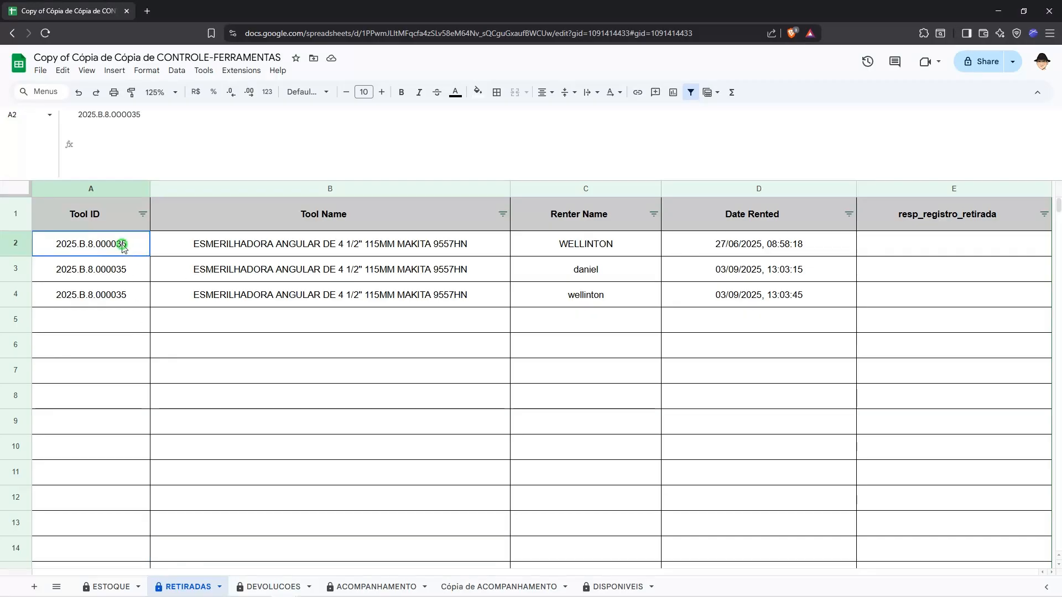
{"action": "left_click", "coordinate": [119, 587]}
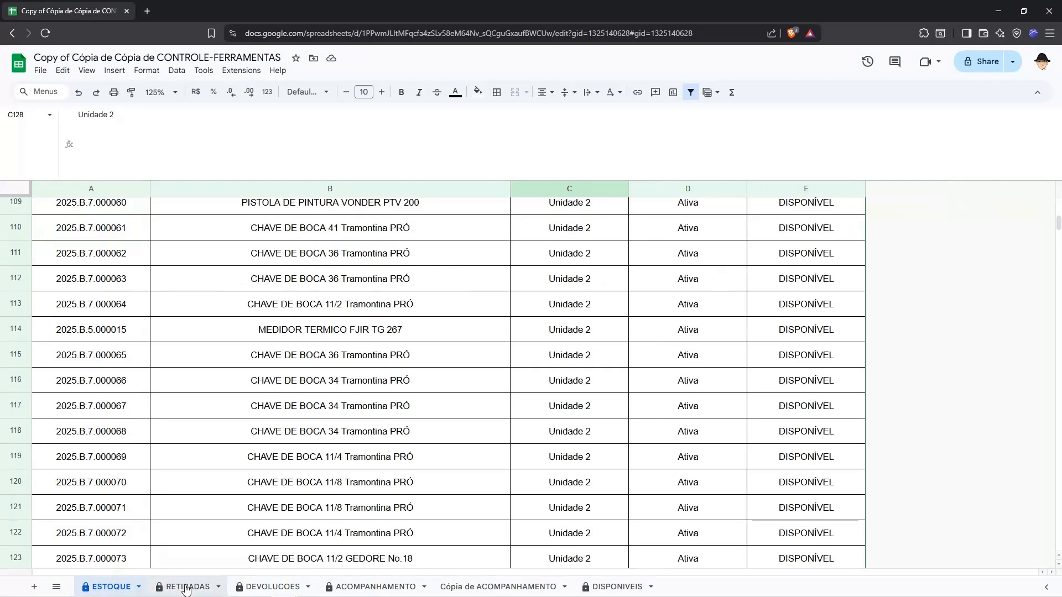
{"action": "scroll", "coordinate": [173, 427], "scroll_direction": "up", "scroll_amount": 20}
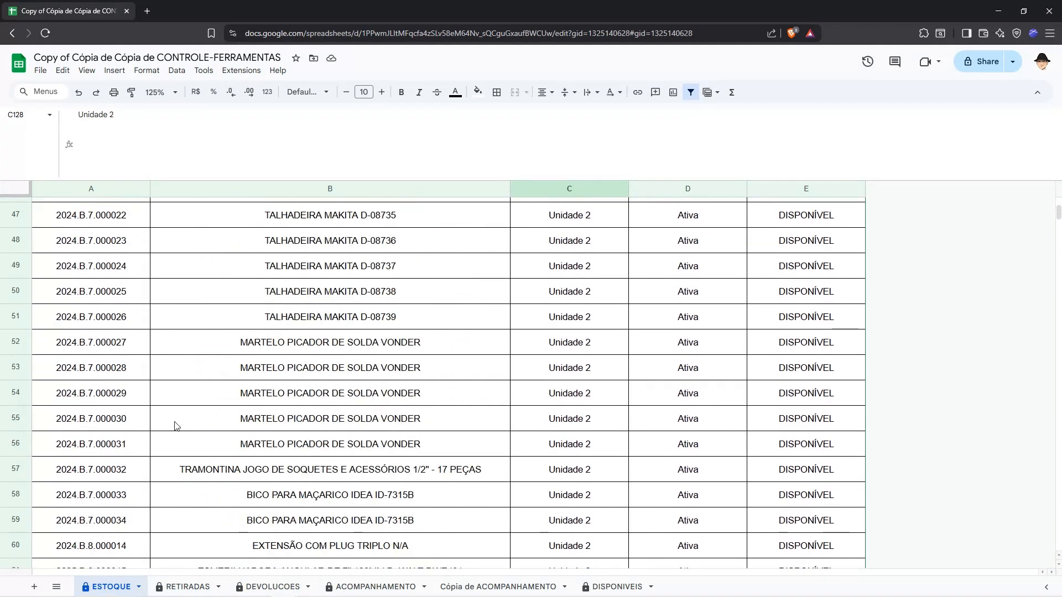
{"action": "left_click", "coordinate": [187, 586]}
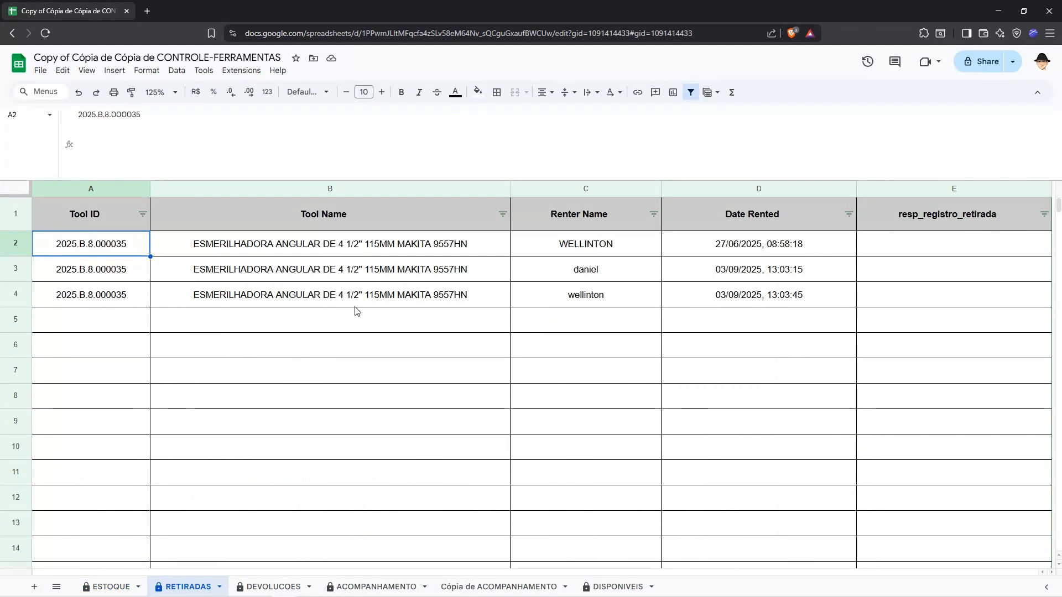
{"action": "left_click_drag", "start_coordinate": [611, 239], "coordinate": [621, 296]}
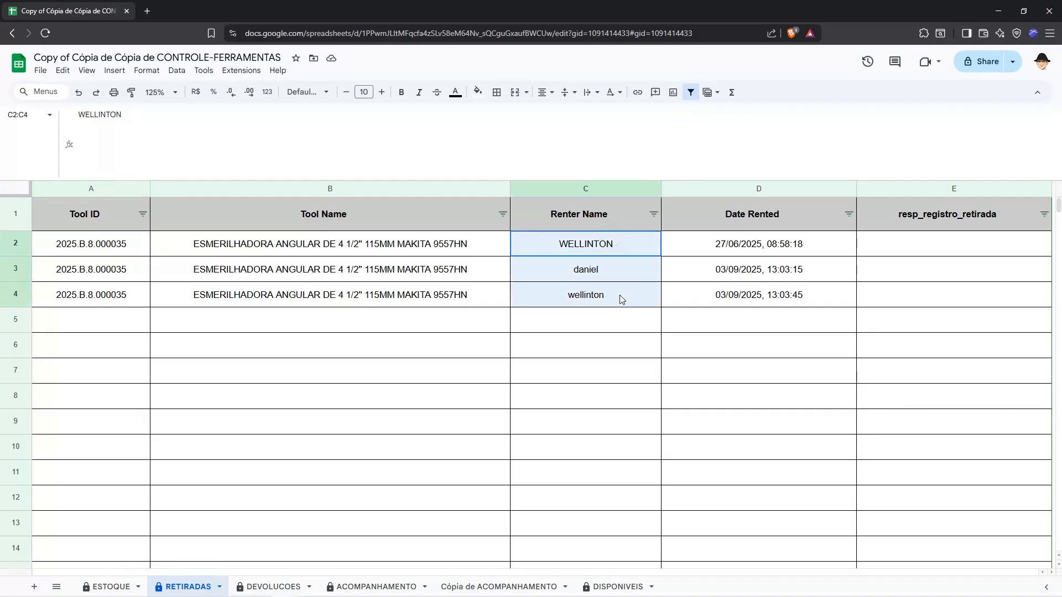
{"action": "left_click_drag", "start_coordinate": [799, 243], "coordinate": [799, 293]}
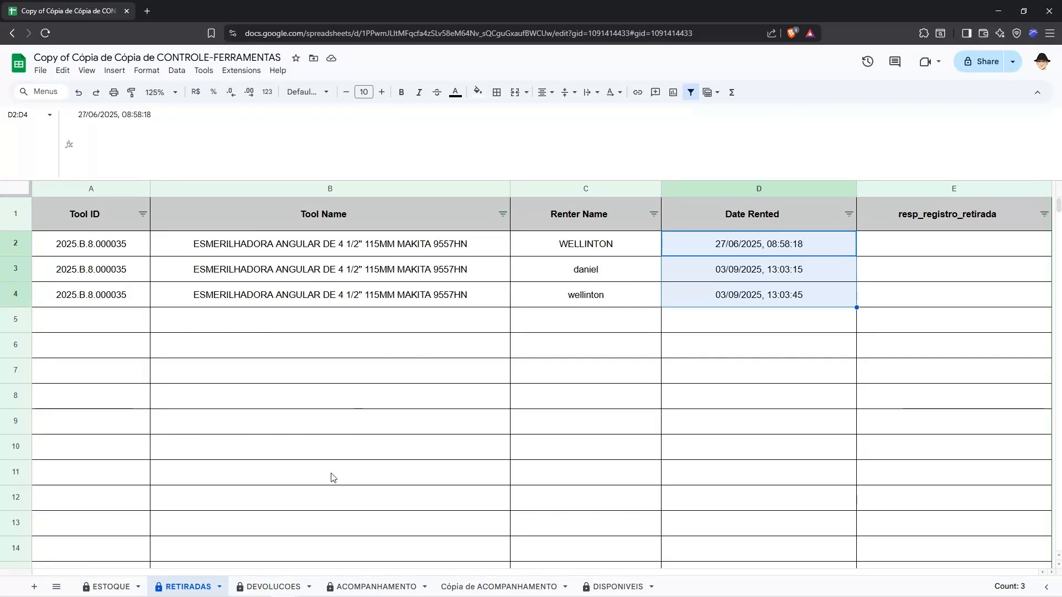
Step: Examine the tool ID, returning person and return date columns in the DEVOLUCOES sheet
{"action": "left_click", "coordinate": [275, 582]}
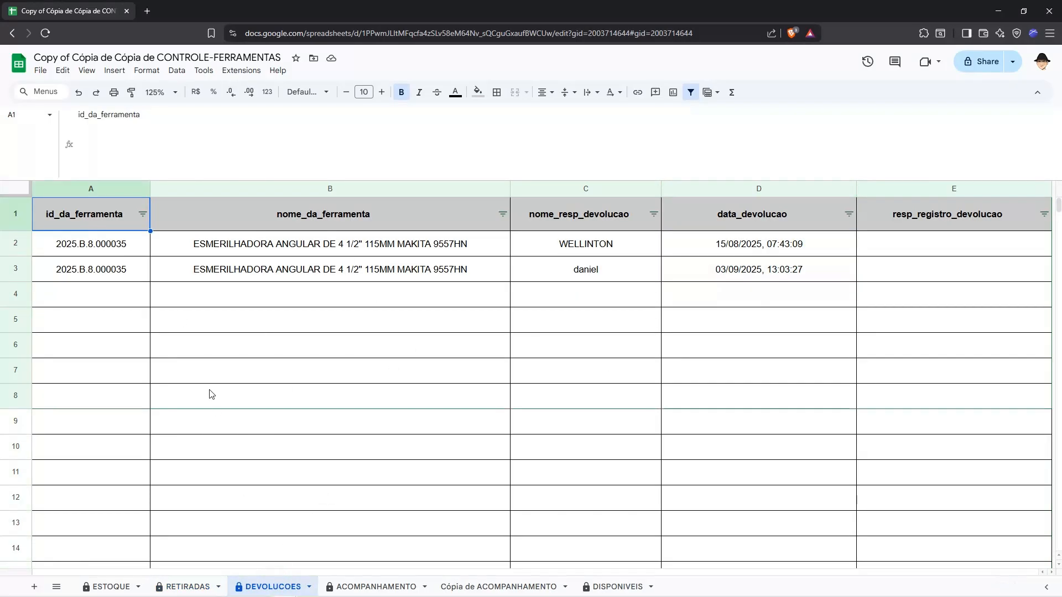
{"action": "left_click", "coordinate": [95, 189]}
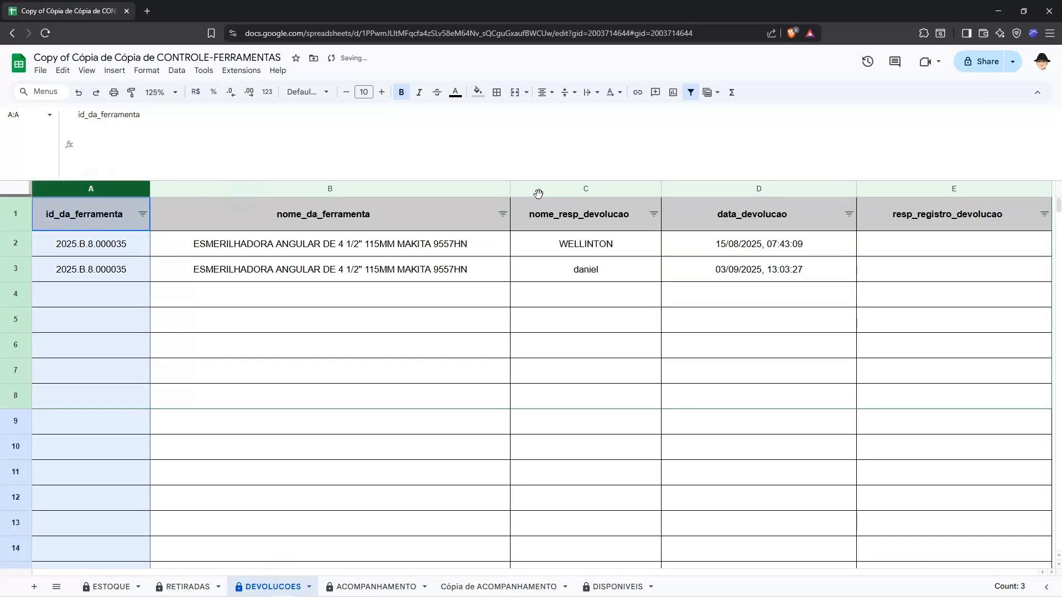
{"action": "left_click", "coordinate": [586, 189]}
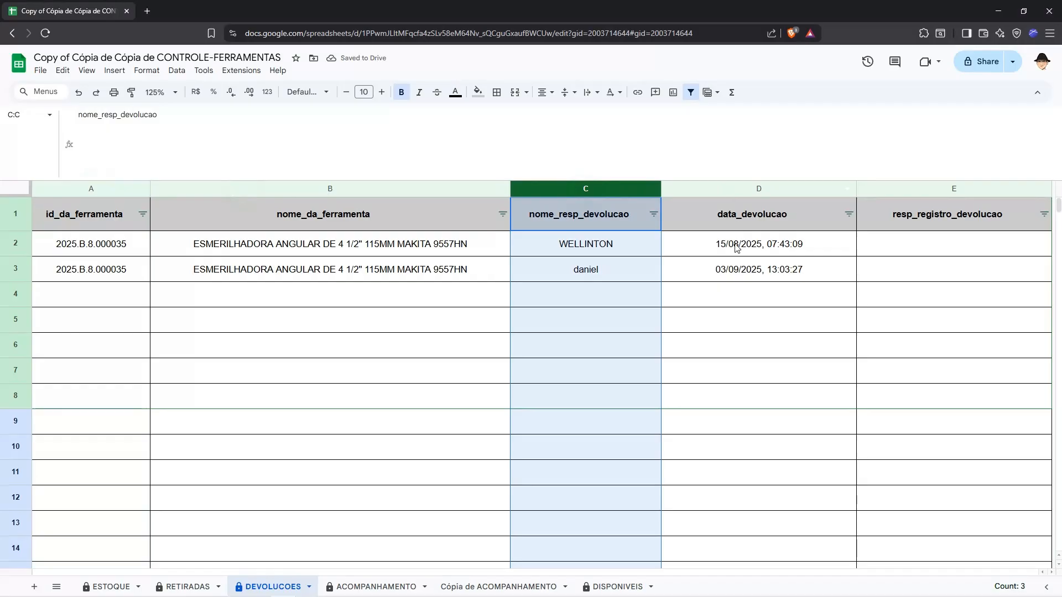
{"action": "left_click_drag", "start_coordinate": [734, 244], "coordinate": [735, 284]}
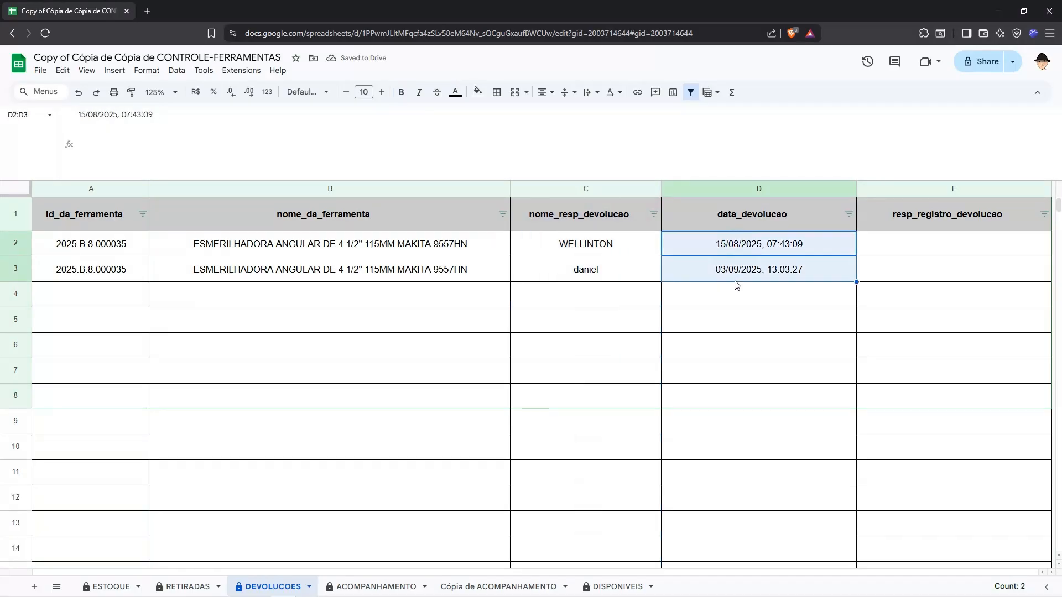
Step: Compare the rental records in RETIRADAS with the return records in DEVOLUCOES
{"action": "left_click", "coordinate": [189, 587]}
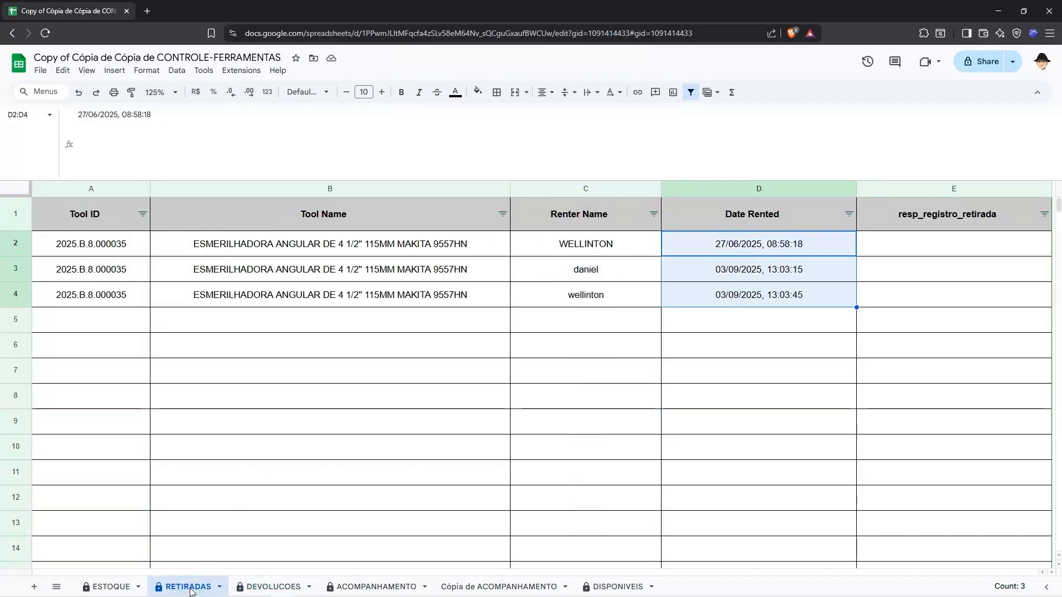
{"action": "left_click", "coordinate": [257, 585]}
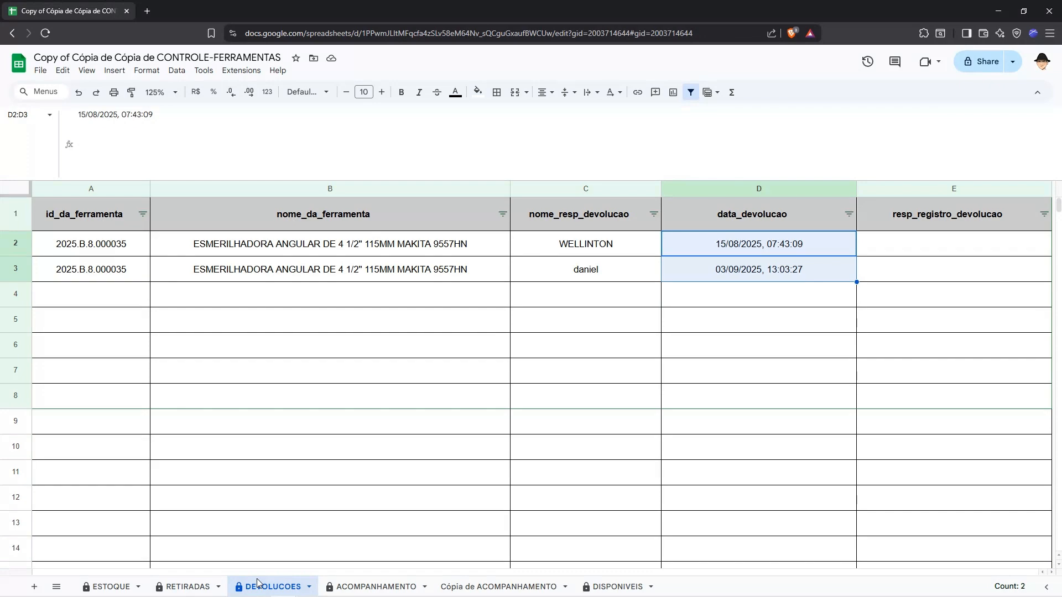
{"action": "left_click", "coordinate": [187, 586]}
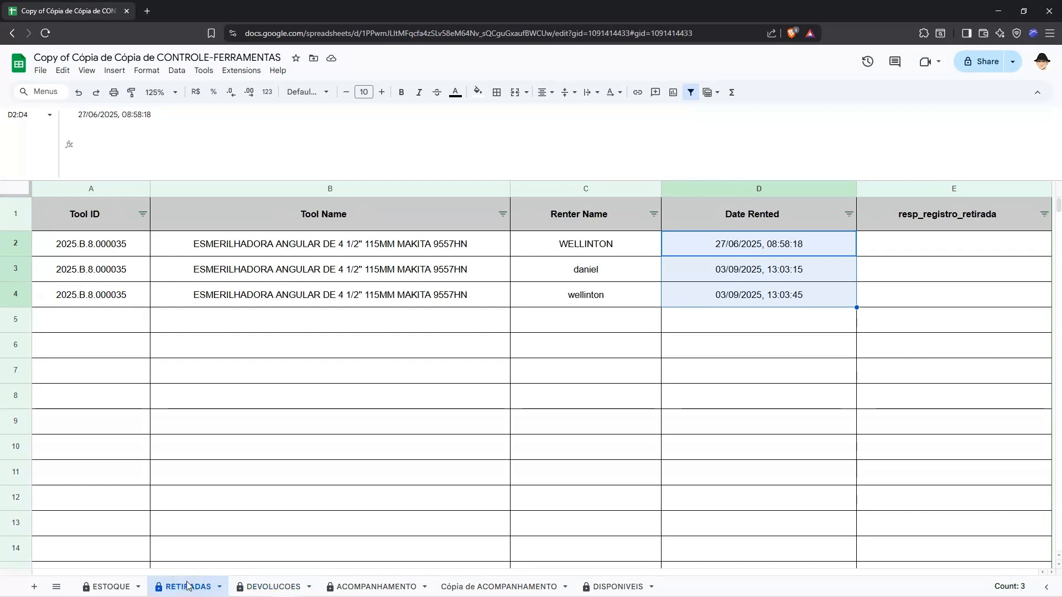
{"action": "left_click", "coordinate": [267, 586]}
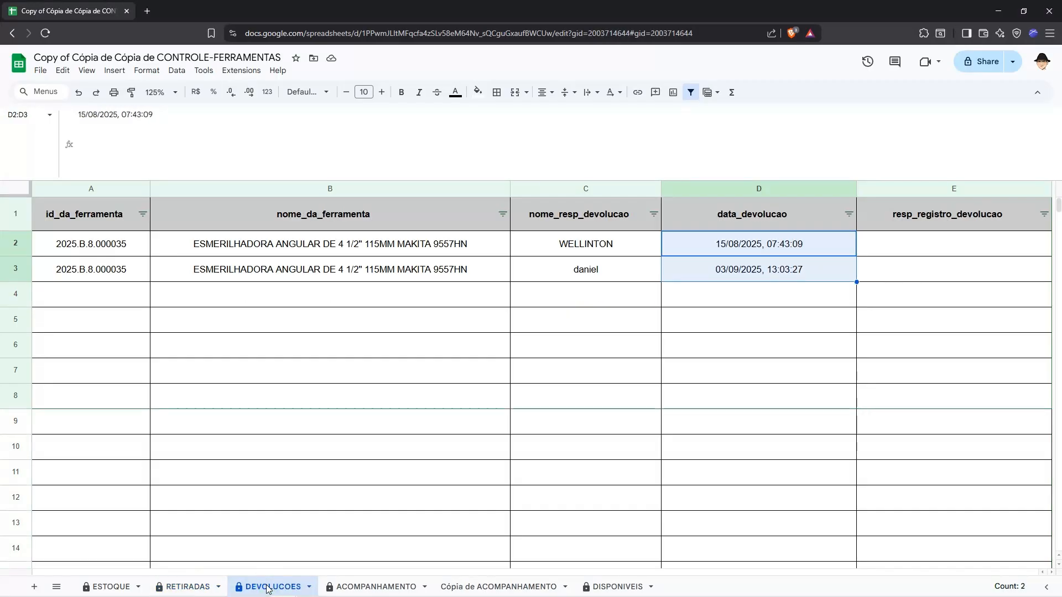
Step: Inspect the FILTER formula in A2 of ACOMPANHAMENTO and the resp_retirada entries it returns in rows 2 and 3
{"action": "left_click", "coordinate": [343, 587]}
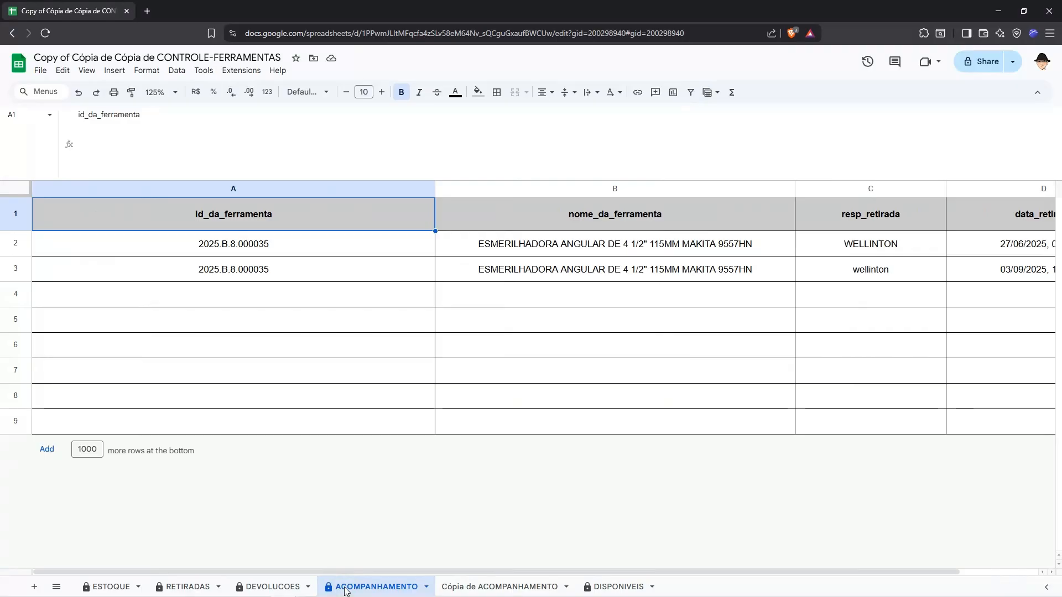
{"action": "left_click", "coordinate": [192, 239]}
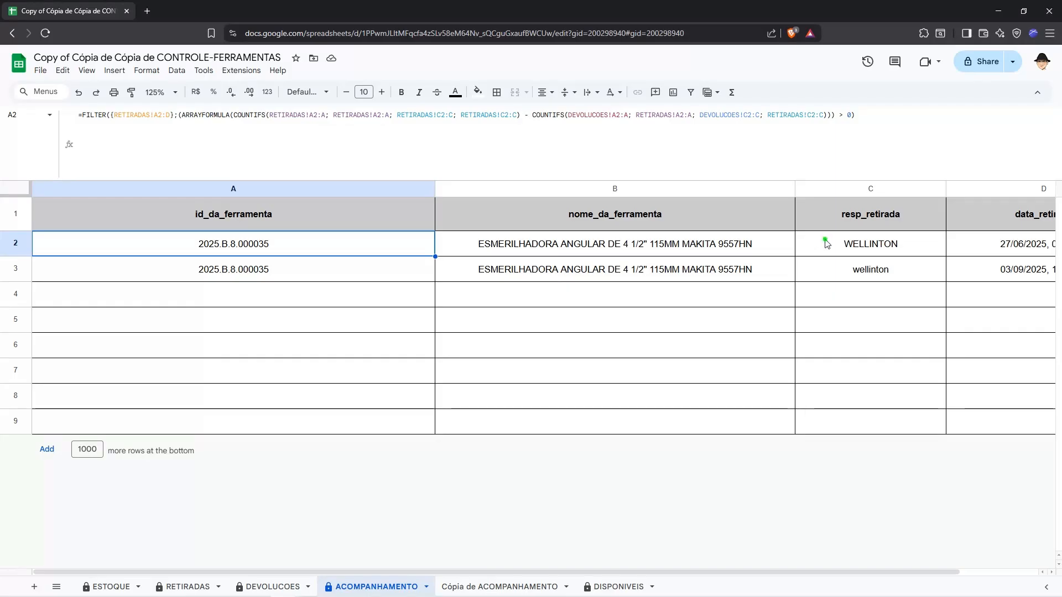
{"action": "left_click_drag", "start_coordinate": [825, 243], "coordinate": [828, 273]}
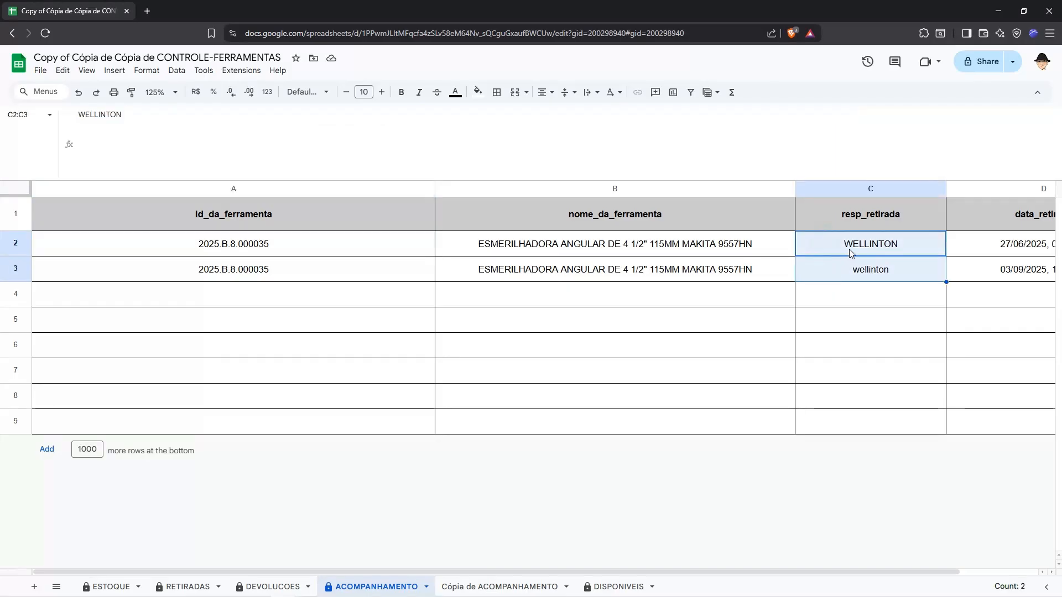
{"action": "scroll", "coordinate": [800, 275], "scroll_direction": "right", "scroll_amount": 2}
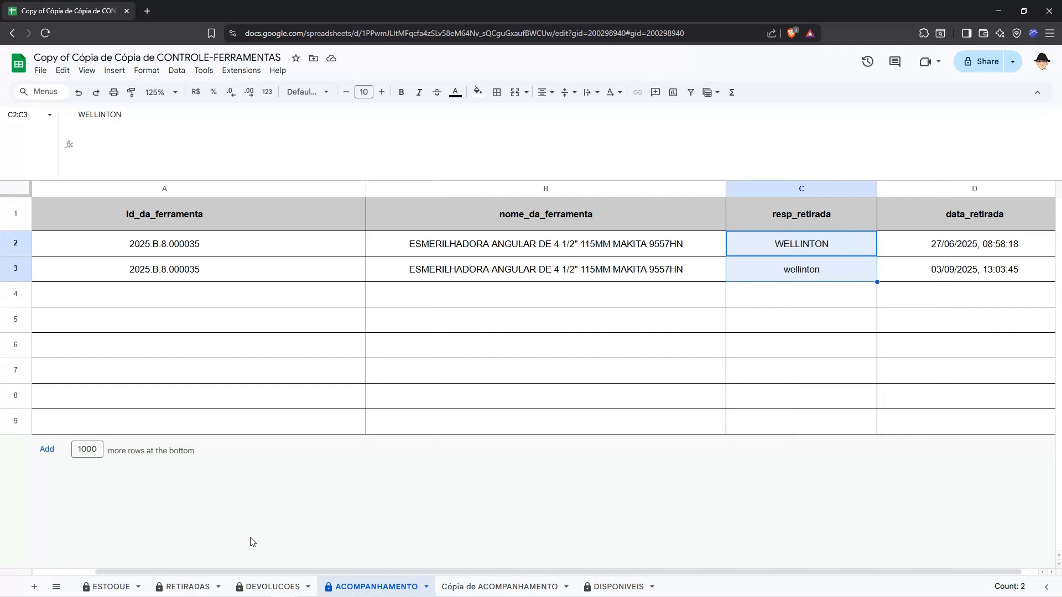
{"action": "left_click", "coordinate": [786, 252]}
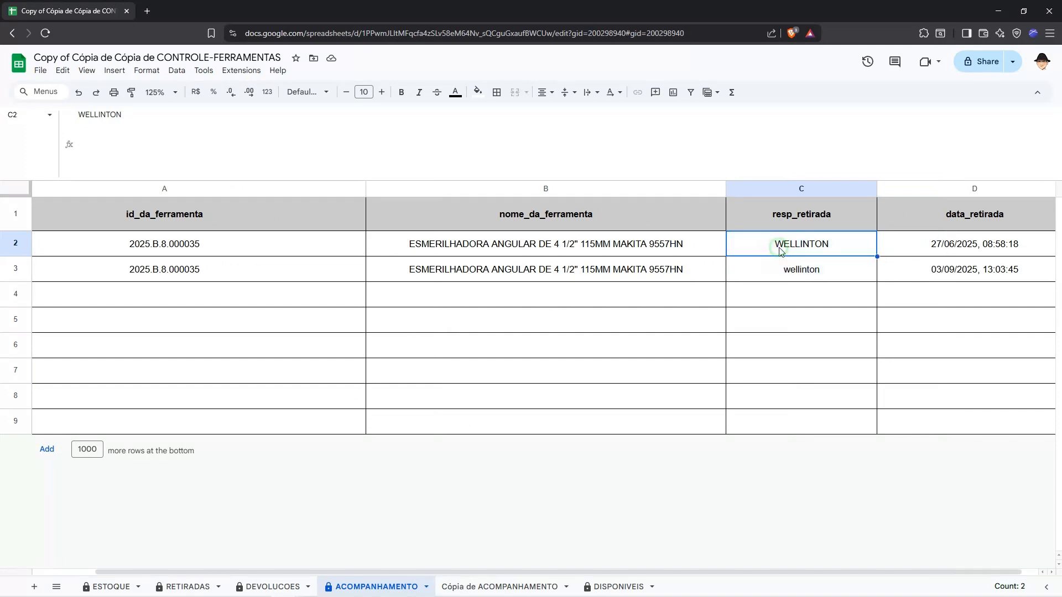
{"action": "left_click", "coordinate": [774, 269]}
{"action": "scroll", "coordinate": [704, 283], "scroll_direction": "left", "scroll_amount": 2}
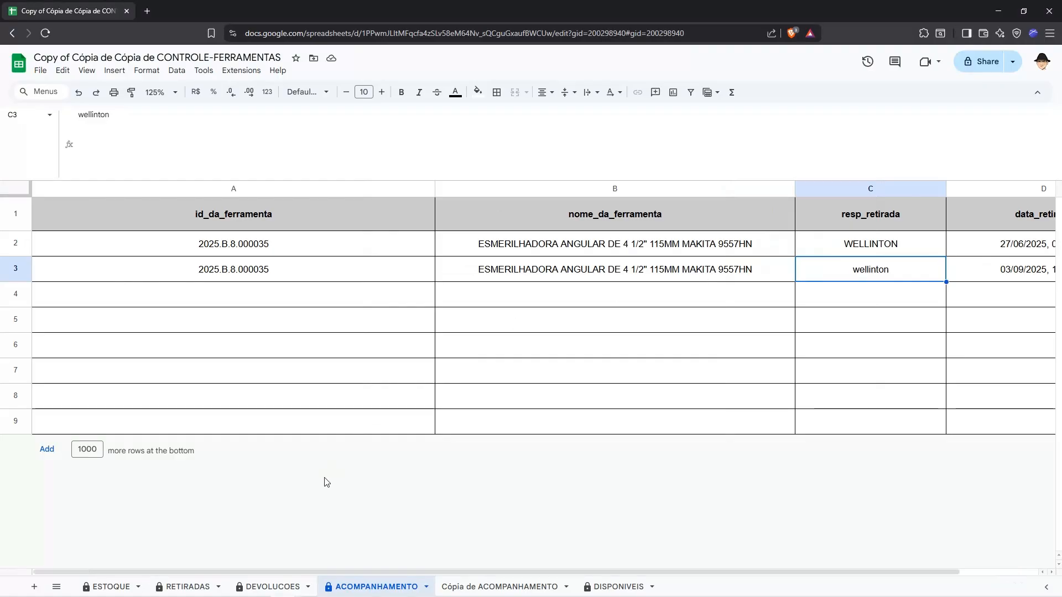
Step: Check the renter names in rows 2 and 4 of RETIRADAS against the nome_resp_devolucao entries in DEVOLUCOES
{"action": "left_click", "coordinate": [188, 586]}
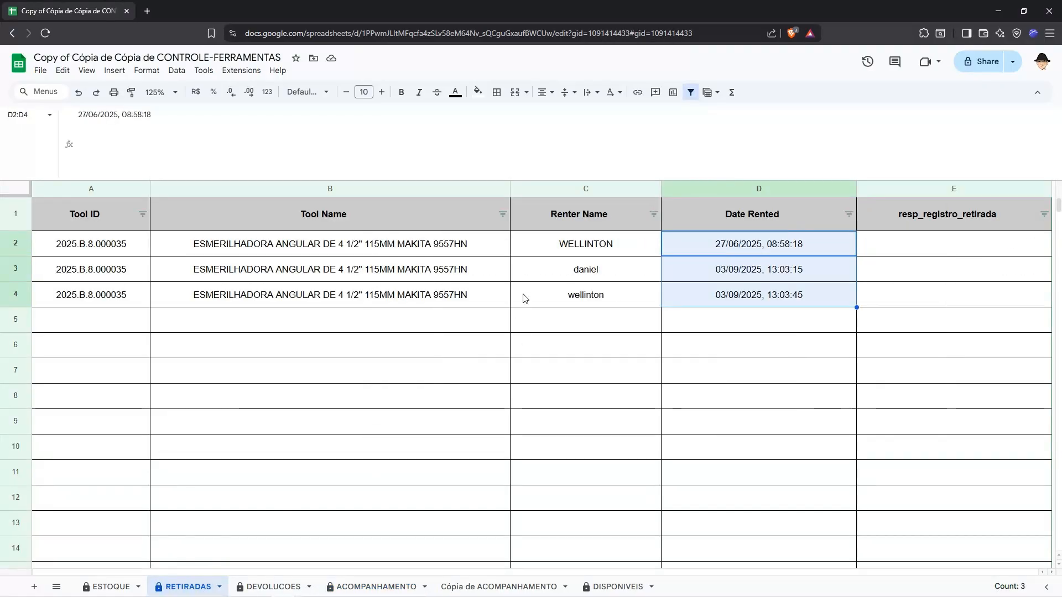
{"action": "left_click", "coordinate": [554, 254]}
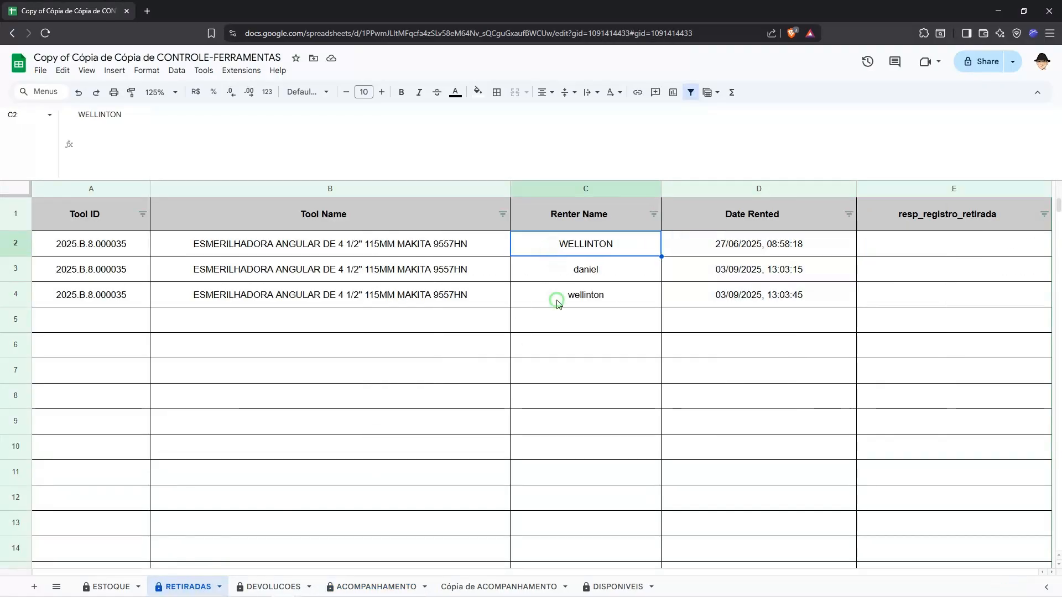
{"action": "left_click", "coordinate": [555, 301], "text": "ctrl"}
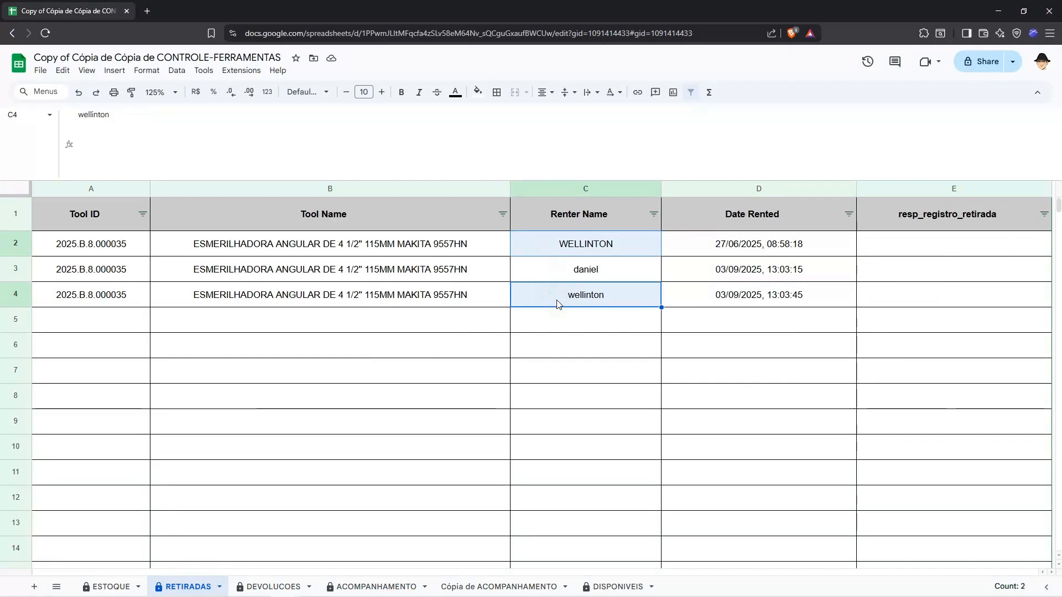
{"action": "left_click", "coordinate": [293, 586]}
{"action": "left_click", "coordinate": [535, 243]}
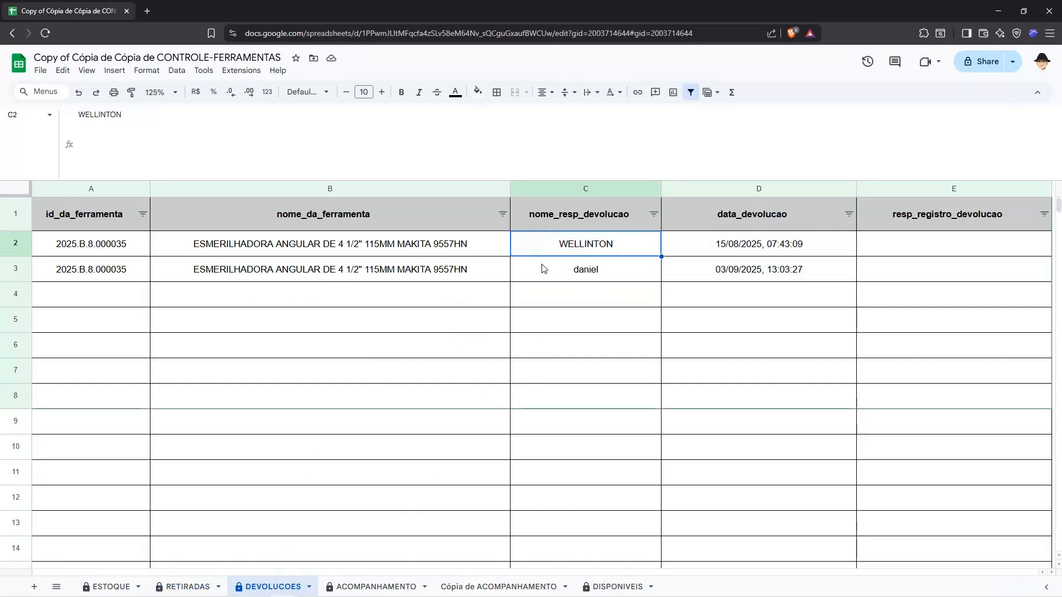
{"action": "left_click", "coordinate": [541, 268], "text": "shift"}
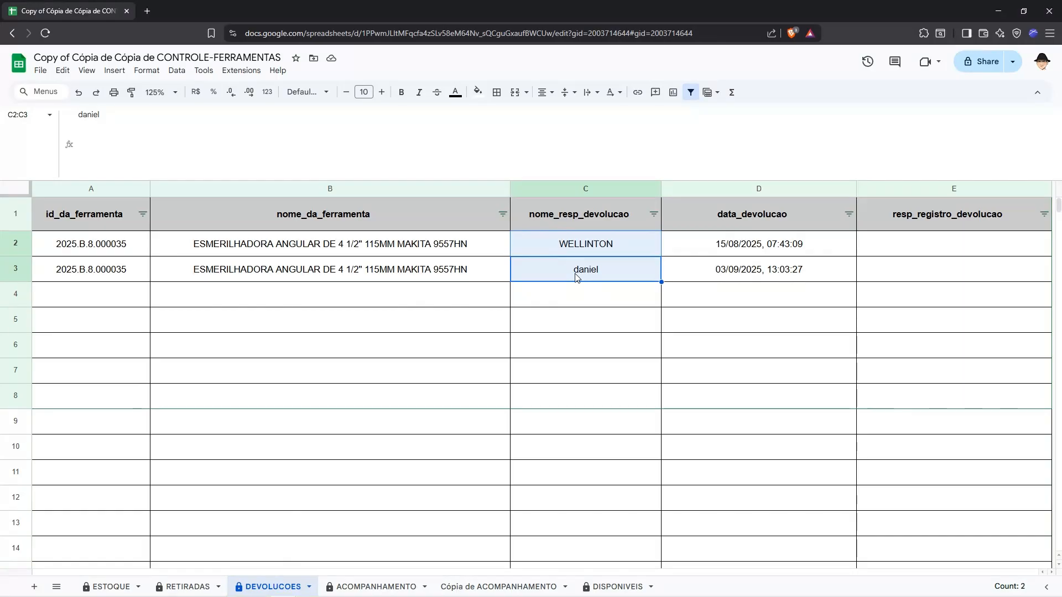
{"action": "left_click", "coordinate": [479, 328]}
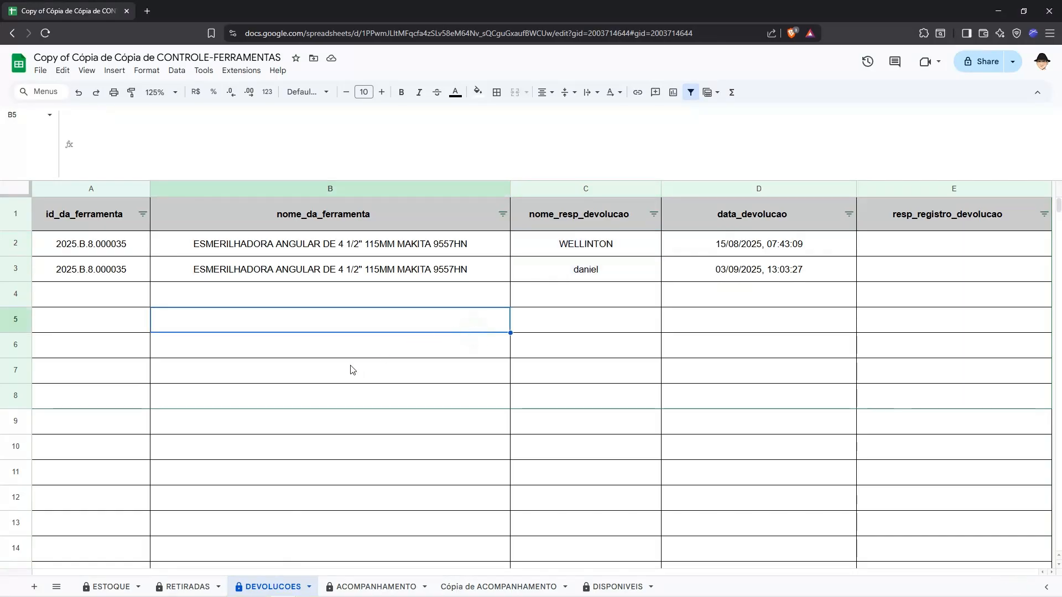
Step: Highlight the renter names in C2 and C3 of RETIRADAS, then the whole rental record in row 4
{"action": "left_click", "coordinate": [193, 587]}
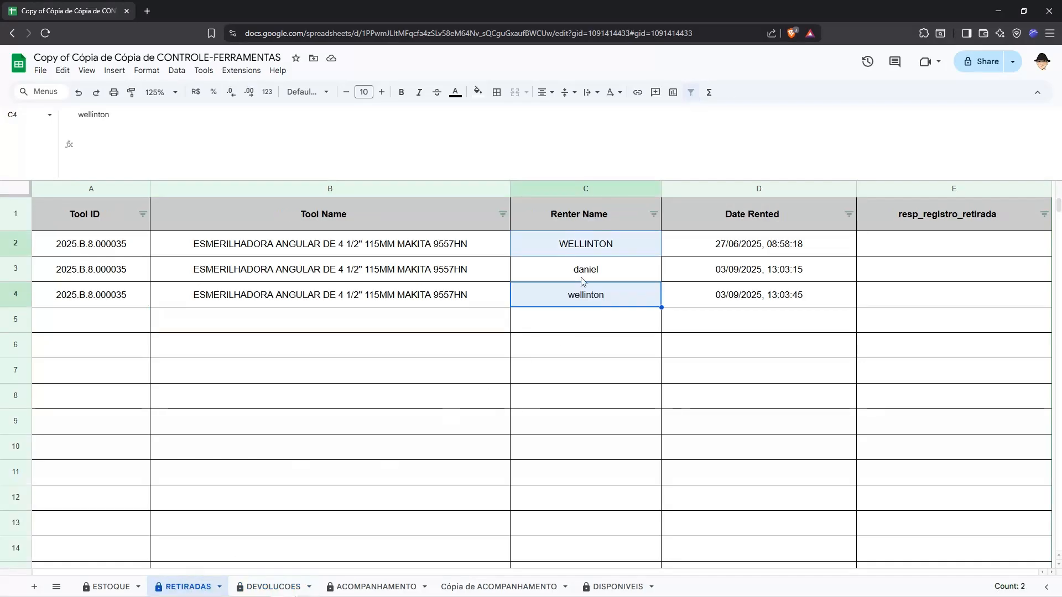
{"action": "left_click", "coordinate": [595, 254]}
{"action": "left_click", "coordinate": [595, 276], "text": "shift"}
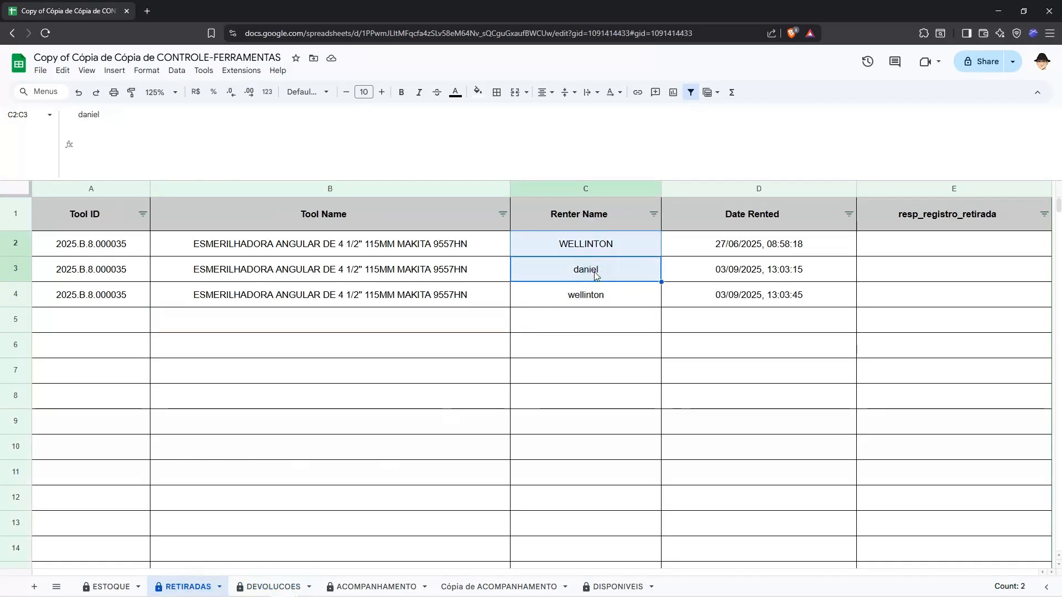
{"action": "left_click", "coordinate": [23, 291]}
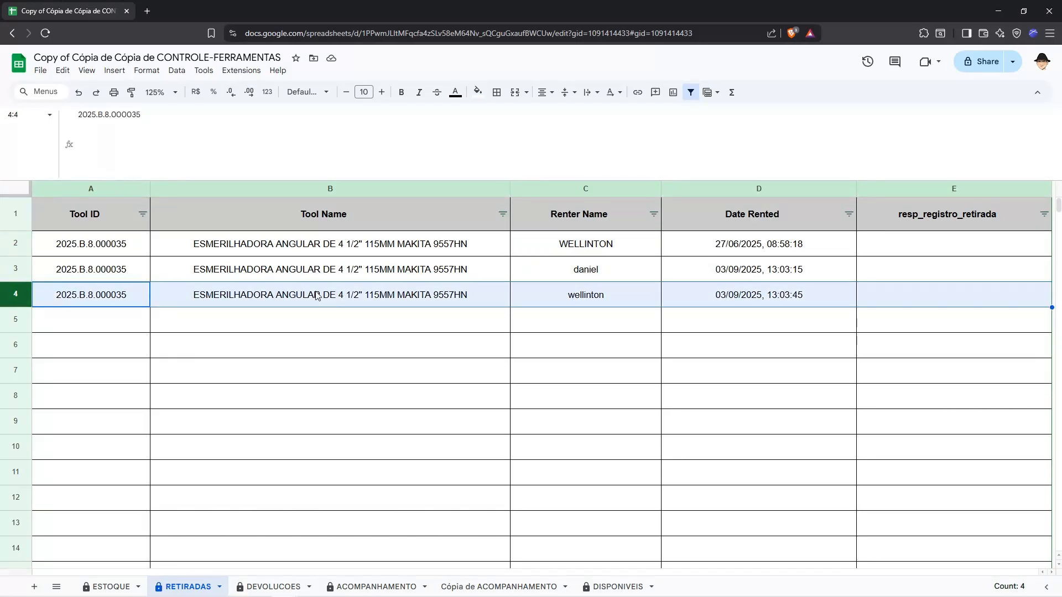
Step: Examine the ret, dev and compare names defined in the LET formula in A2 of Cópia de ACOMPANHAMENTO
{"action": "left_click", "coordinate": [457, 587]}
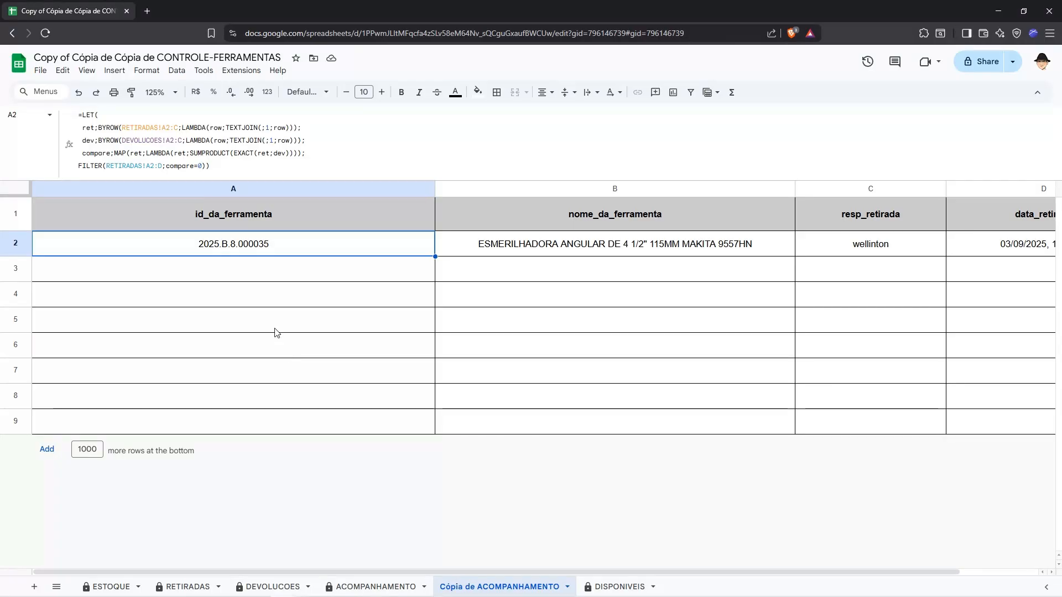
{"action": "left_click", "coordinate": [101, 116]}
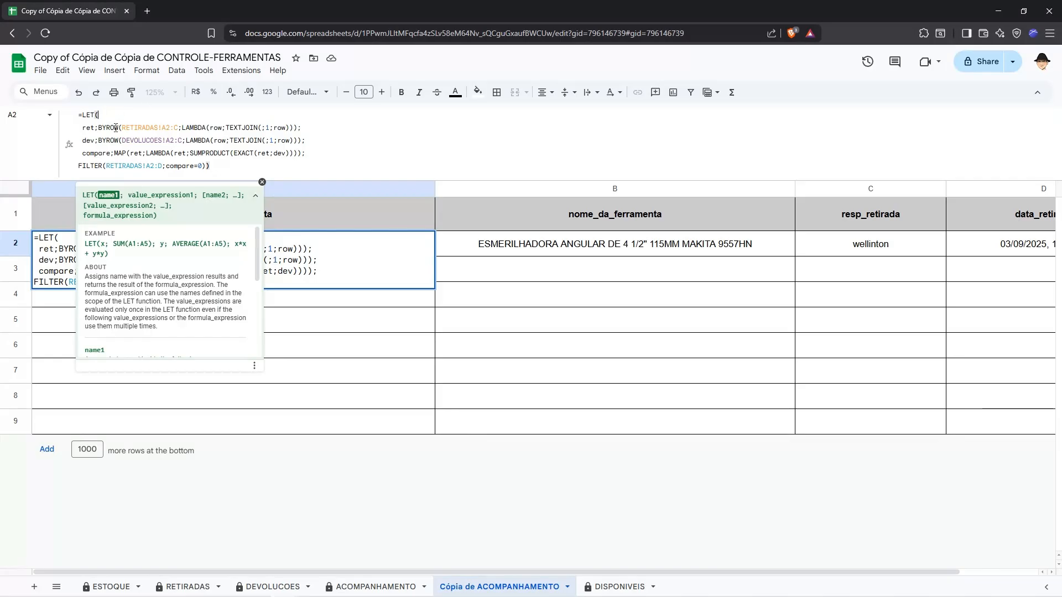
{"action": "left_click", "coordinate": [94, 140]}
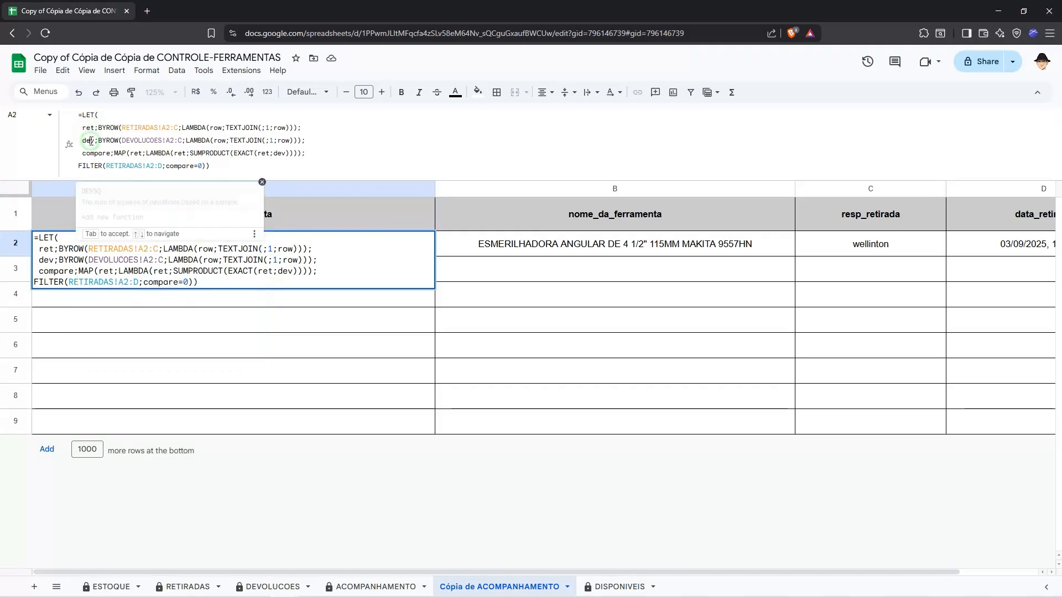
{"action": "left_click", "coordinate": [95, 153]}
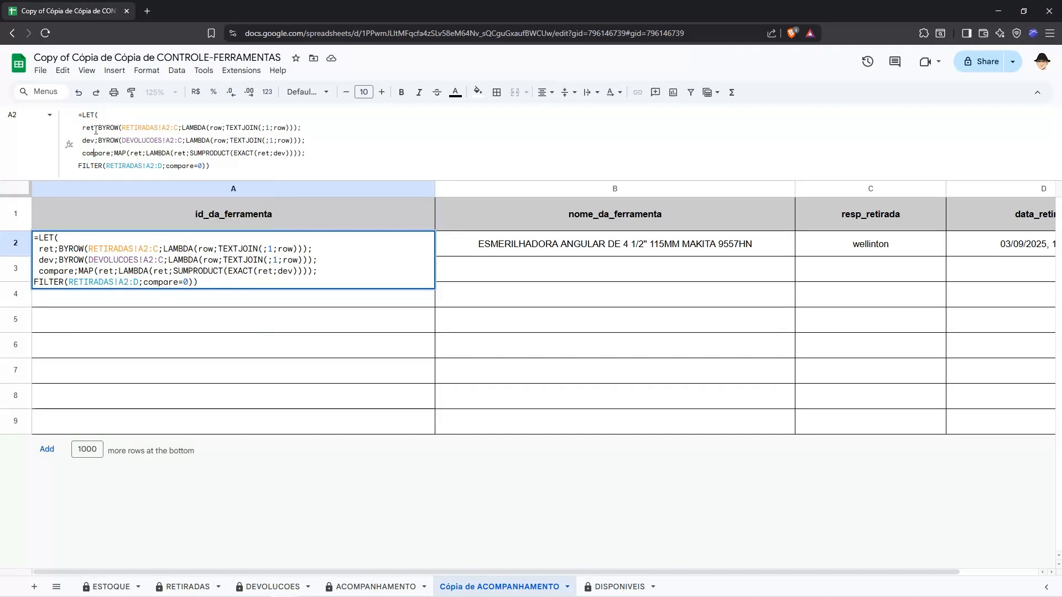
Step: Copy the ret expression from the LET formula and enter it as =BYROW(RETIRADAS!A2:C;LAMBDA(row;TEXTJOIN(;1;row))) in A1 of a new sheet
{"action": "left_click", "coordinate": [97, 129]}
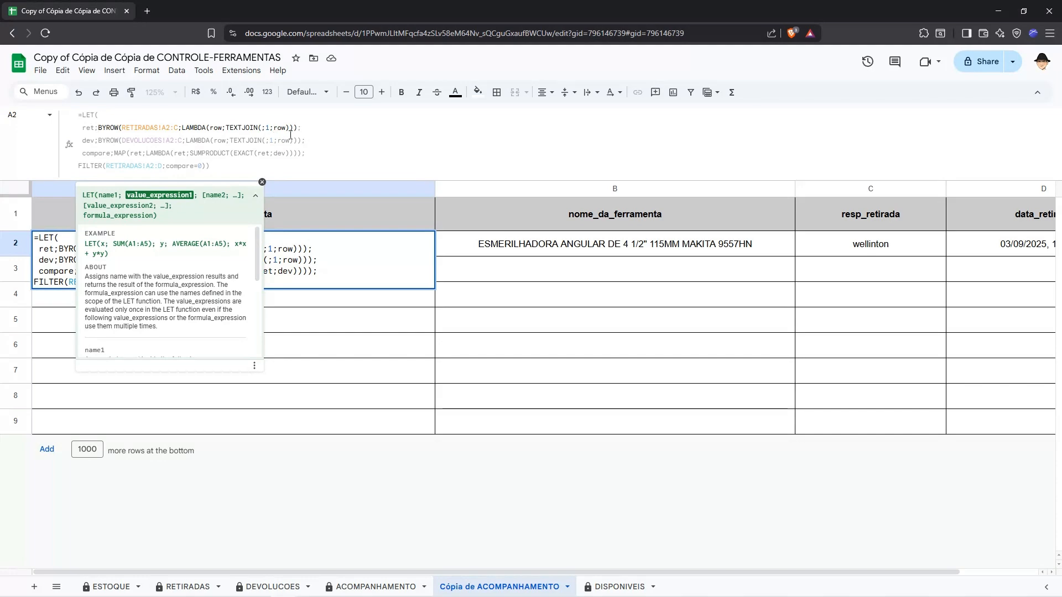
{"action": "left_click", "coordinate": [293, 130], "text": "shift"}
{"action": "key", "text": "ctrl+c"}
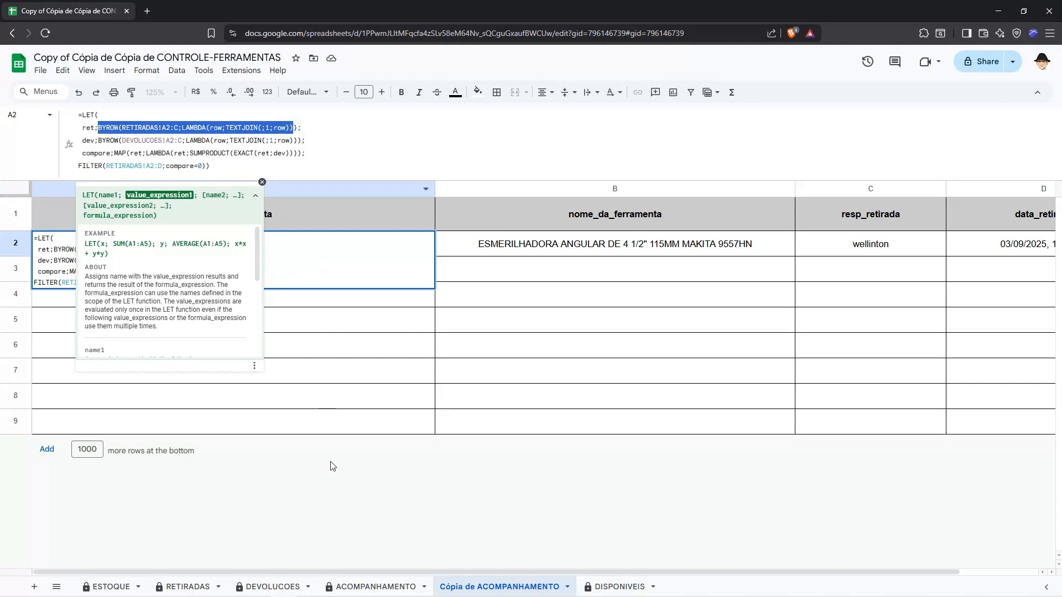
{"action": "key", "text": "Escape"}
{"action": "left_click", "coordinate": [34, 586]}
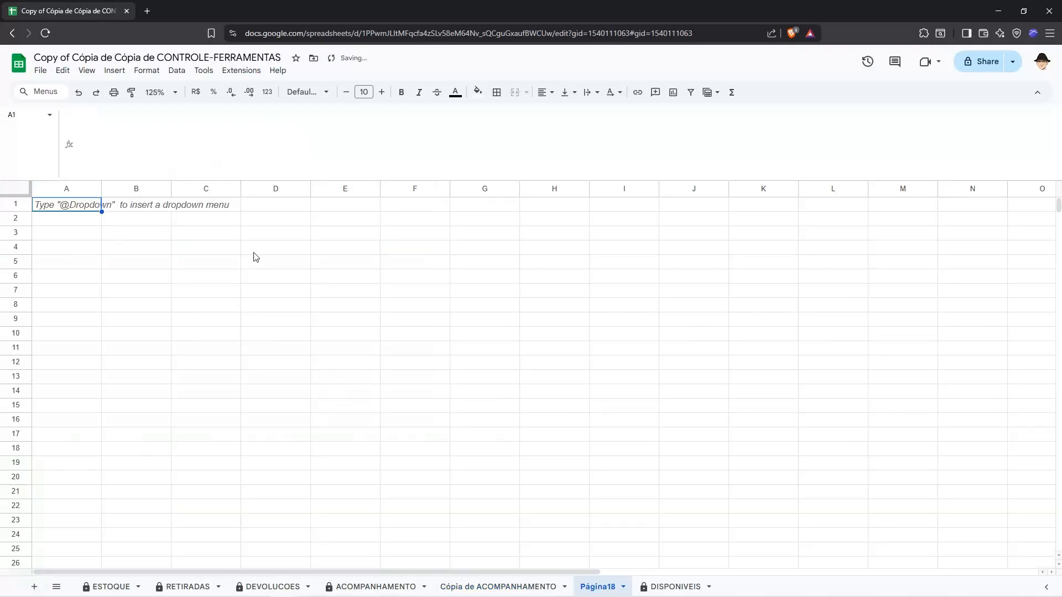
{"action": "key", "text": "Return"}
{"action": "type", "text": "="}
{"action": "key", "text": "ctrl+v"}
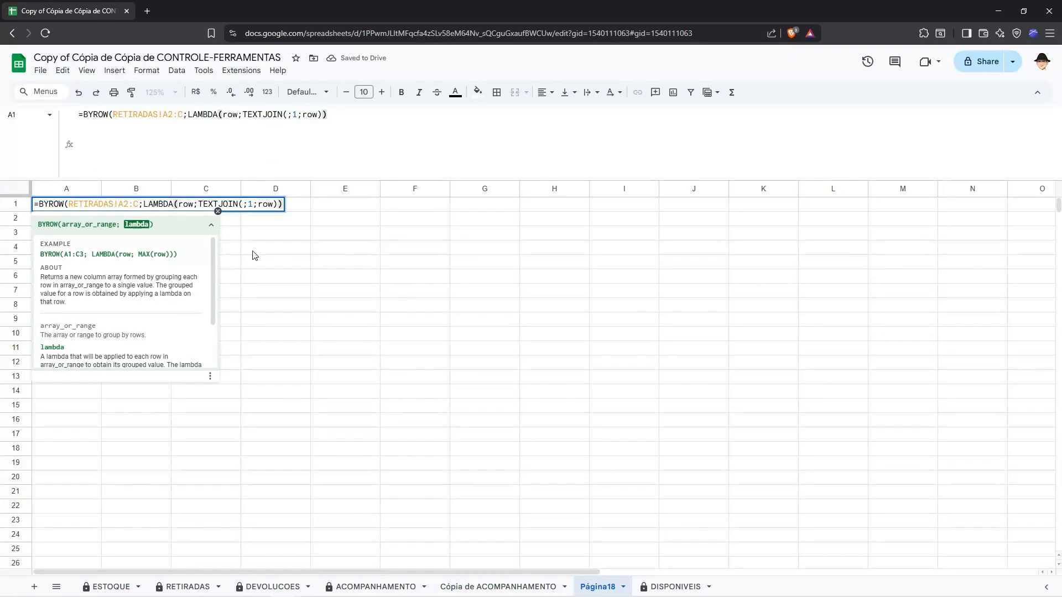
{"action": "key", "text": "Return"}
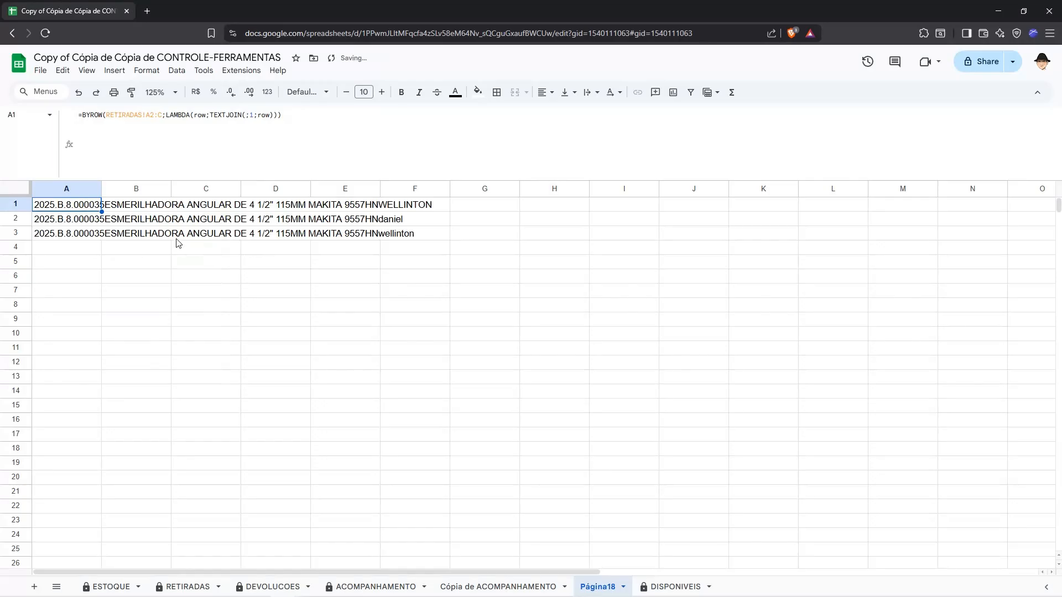
{"action": "key", "text": "Down"}
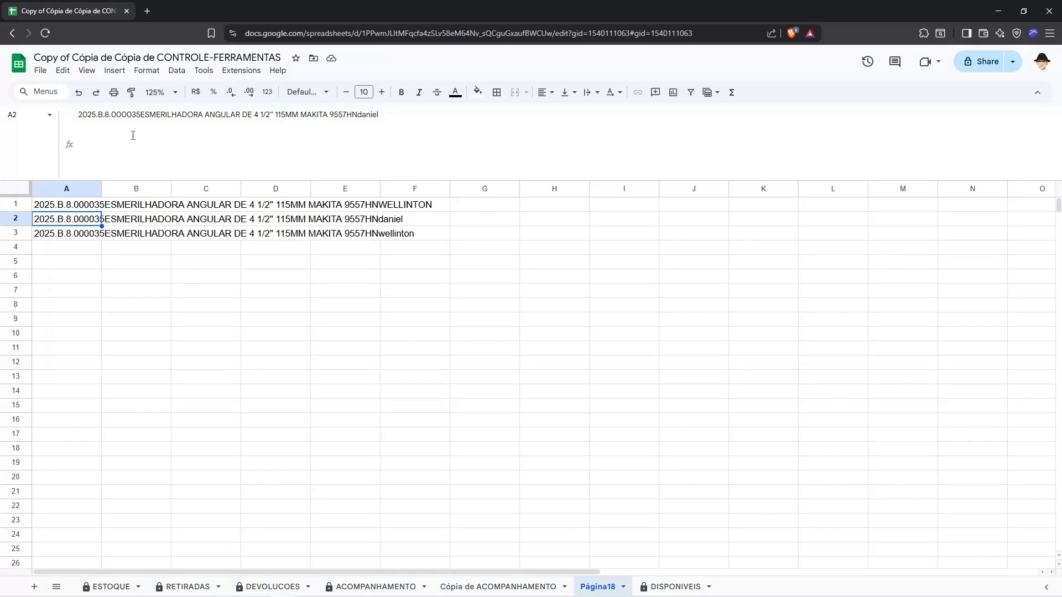
Step: Copy the dev expression BYROW(DEVOLUCOES!A2:C;LAMBDA(row;TEXTJOIN(;1;row))) from the LET formula in Cópia de ACOMPANHAMENTO into B1 of Página18 as a formula
{"action": "left_click", "coordinate": [458, 585]}
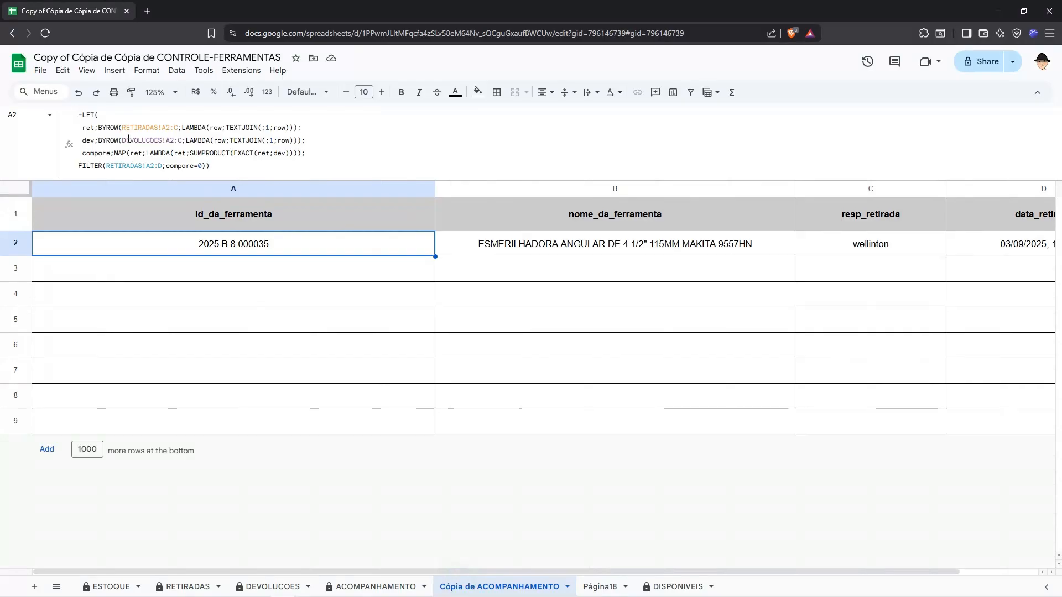
{"action": "left_click", "coordinate": [103, 145]}
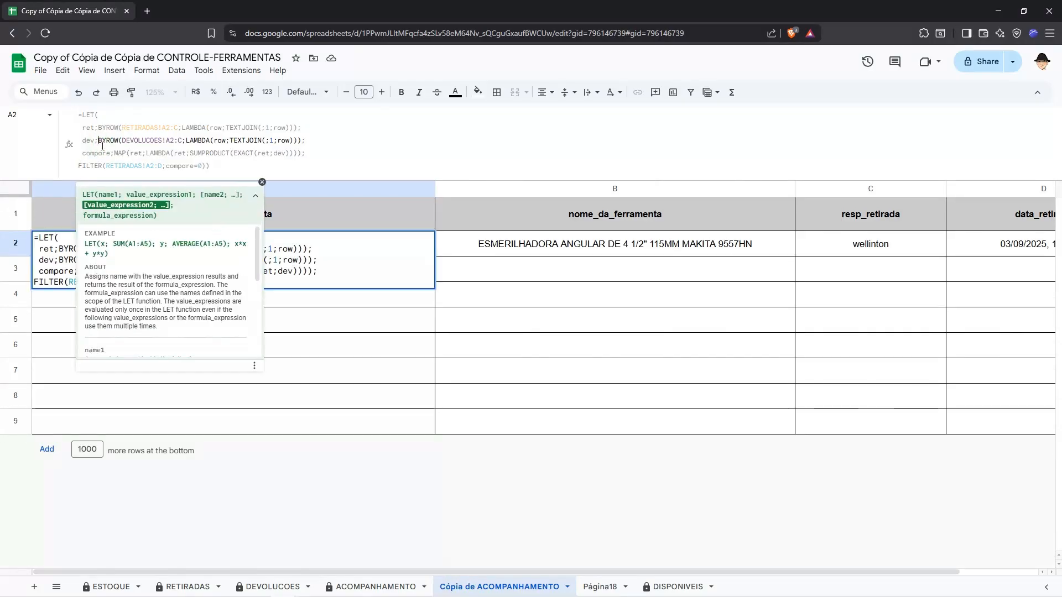
{"action": "key", "text": "shift+End"}
{"action": "key", "text": "shift+Left"}
{"action": "key", "text": "shift+Left"}
{"action": "key", "text": "Escape"}
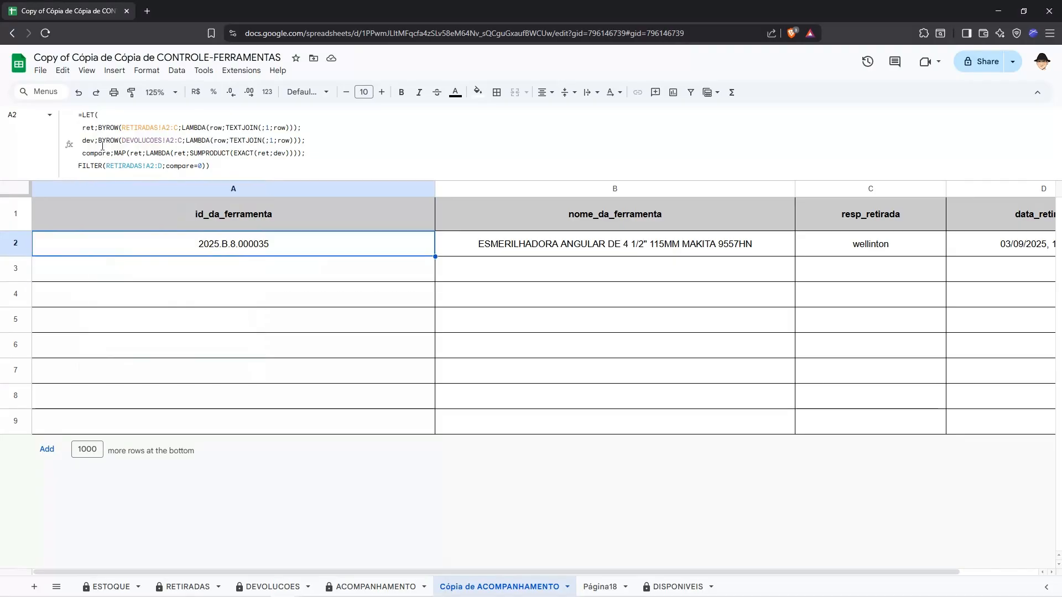
{"action": "key", "text": "ctrl+shift+Page_Down"}
{"action": "key", "text": "Up"}
{"action": "key", "text": "Right"}
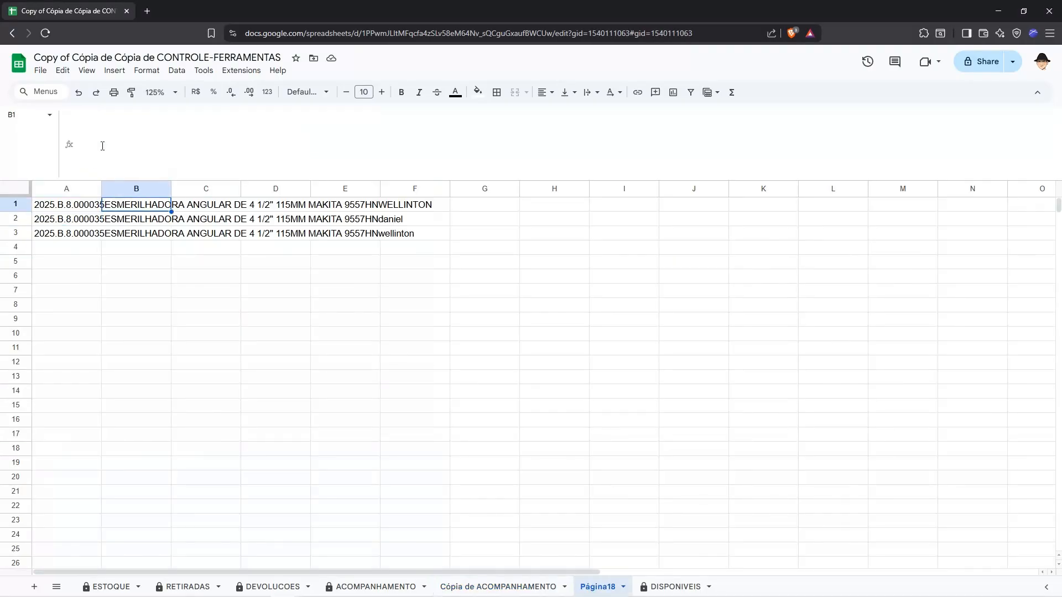
{"action": "key", "text": "Return"}
{"action": "type", "text": "=BYROW(DEVOLUCOES!A2:C;LAMBDA(row;TEXTJOIN(;1;row))"}
{"action": "key", "text": "Return"}
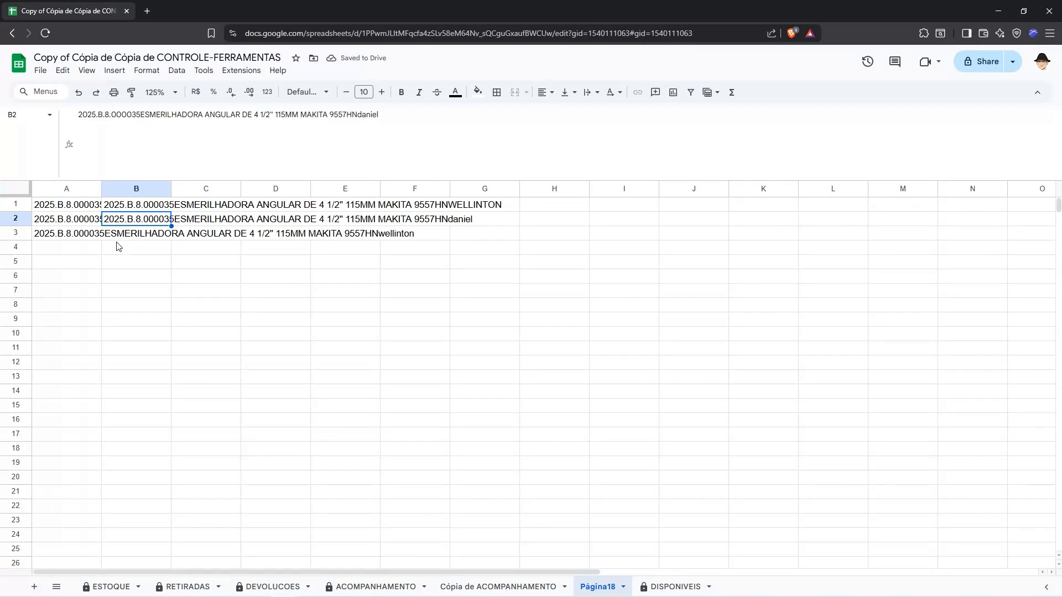
Step: Move the DEVOLUCOES BYROW formula from B1 to F1
{"action": "key", "text": "Up"}
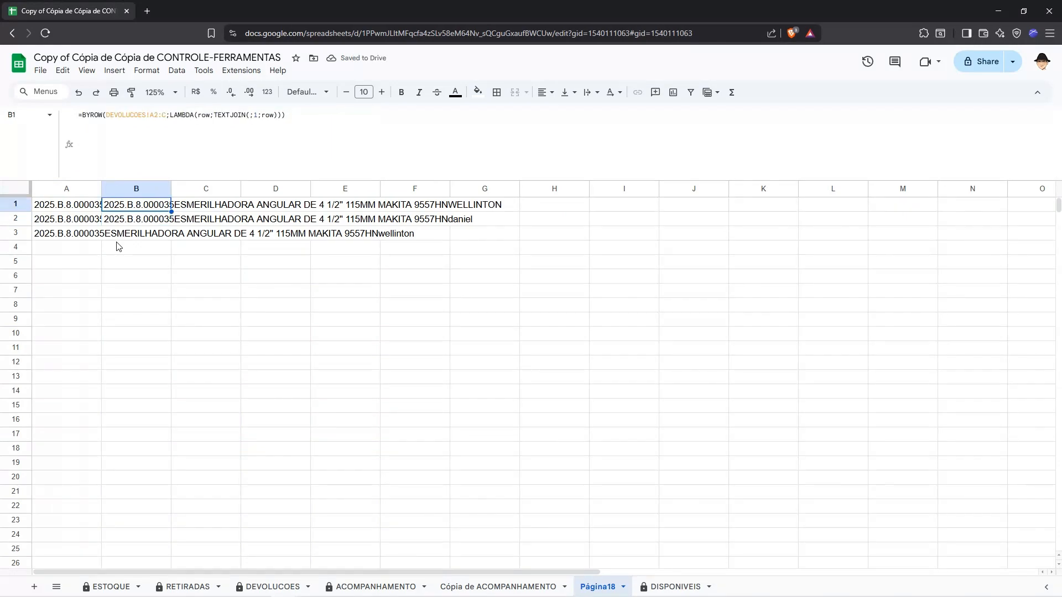
{"action": "key", "text": "ctrl+x"}
{"action": "key", "text": "Right"}
{"action": "key", "text": "Right"}
{"action": "key", "text": "Right"}
{"action": "key", "text": "Right"}
{"action": "key", "text": "ctrl+v"}
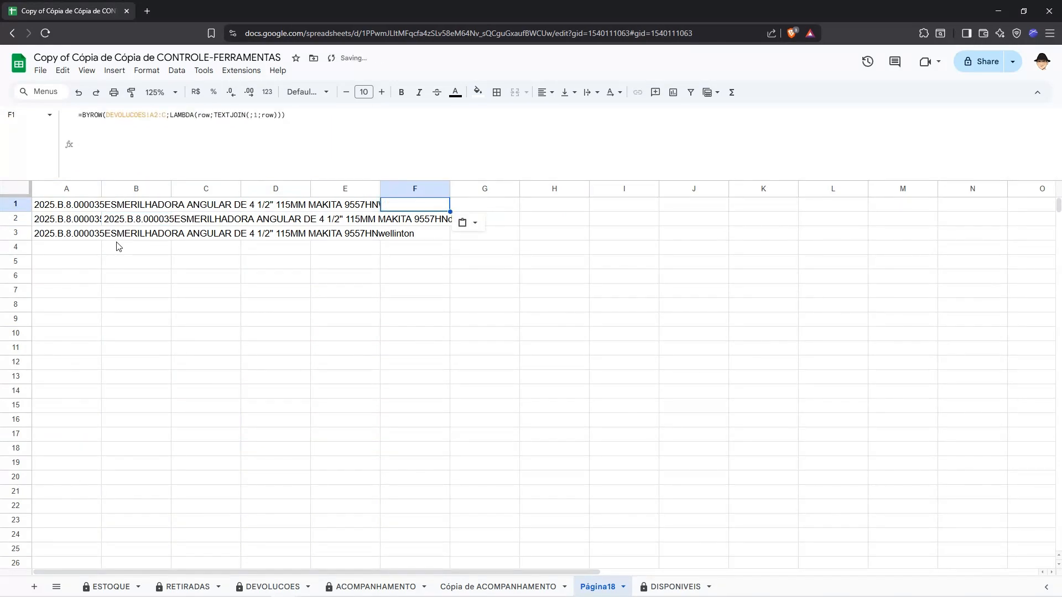
{"action": "key", "text": "Down"}
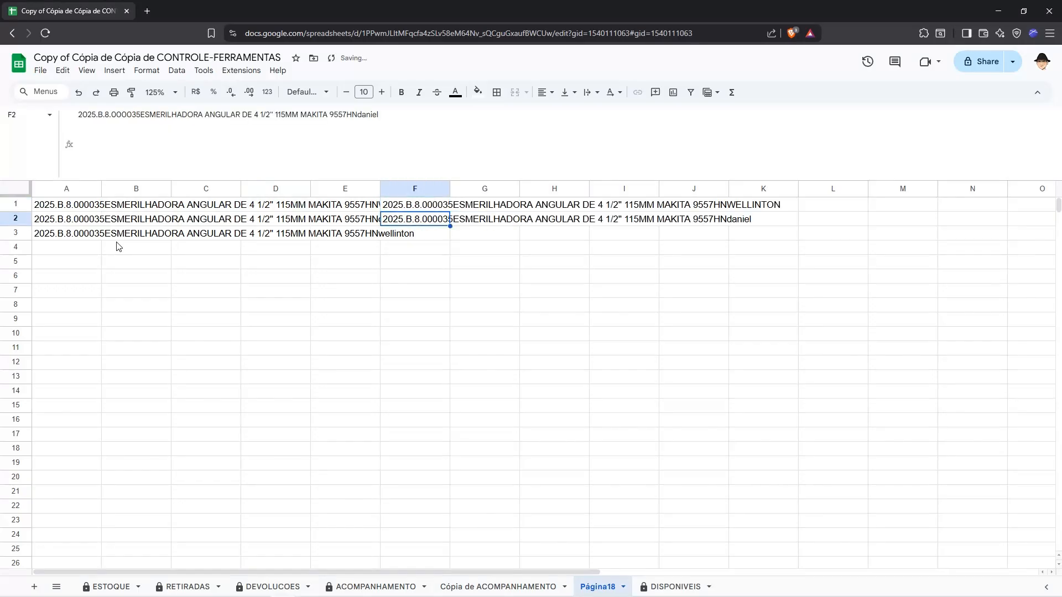
Step: Compare the joined rental strings in column A with the joined return strings in column F
{"action": "key", "text": "Up"}
{"action": "key", "text": "Left"}
{"action": "key", "text": "Left"}
{"action": "key", "text": "Left"}
{"action": "key", "text": "Left"}
{"action": "key", "text": "Left"}
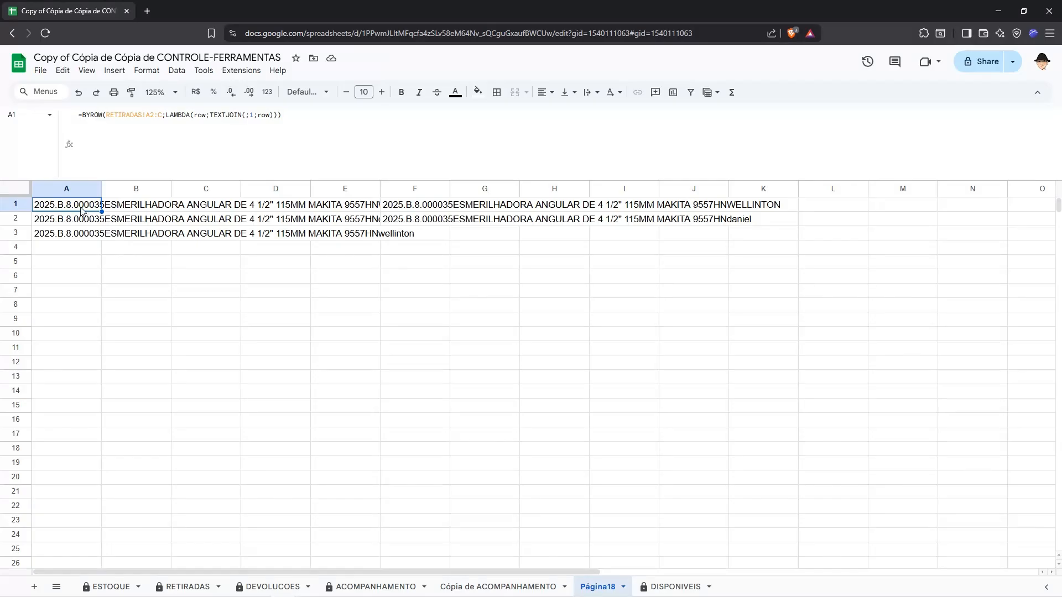
{"action": "key", "text": "Down"}
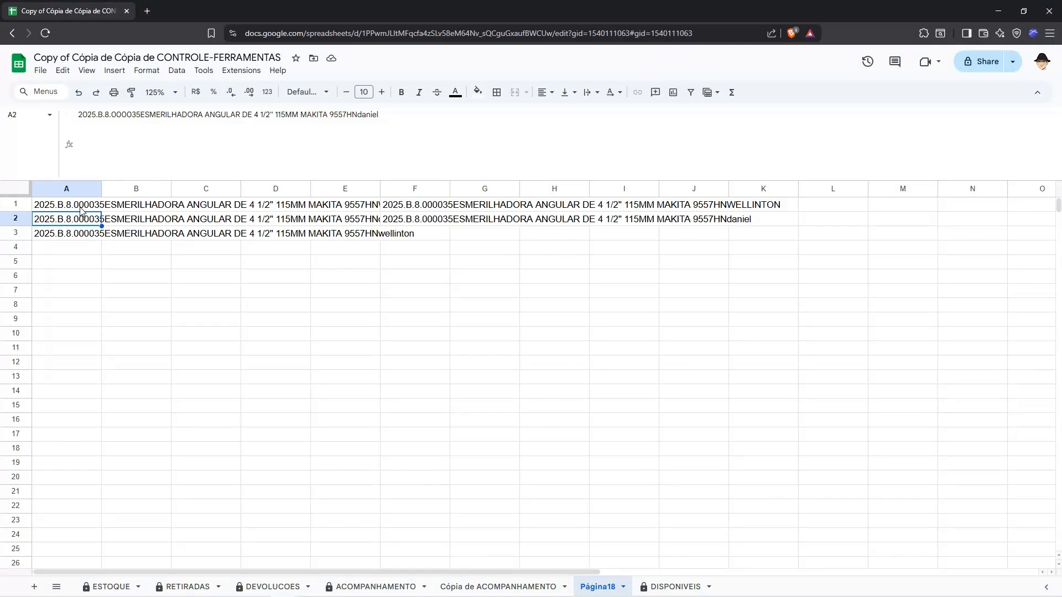
{"action": "left_click", "coordinate": [380, 207]}
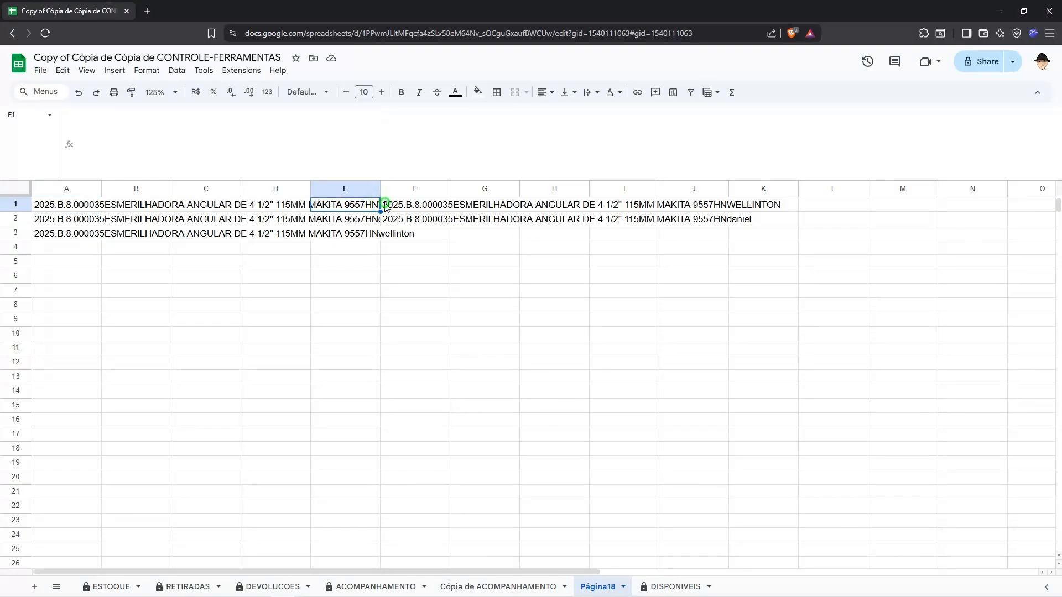
{"action": "left_click", "coordinate": [385, 207]}
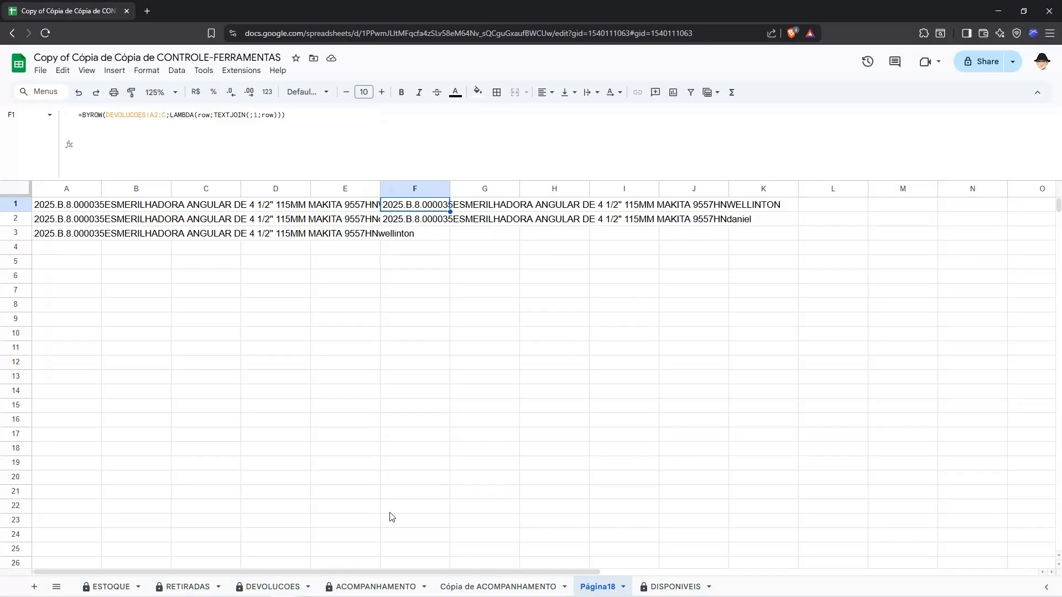
Step: Examine how EXACT(ret;dev) in the compare line of the LET formula in Cópia de ACOMPANHAMENTO relates to the ret definition
{"action": "left_click", "coordinate": [468, 587]}
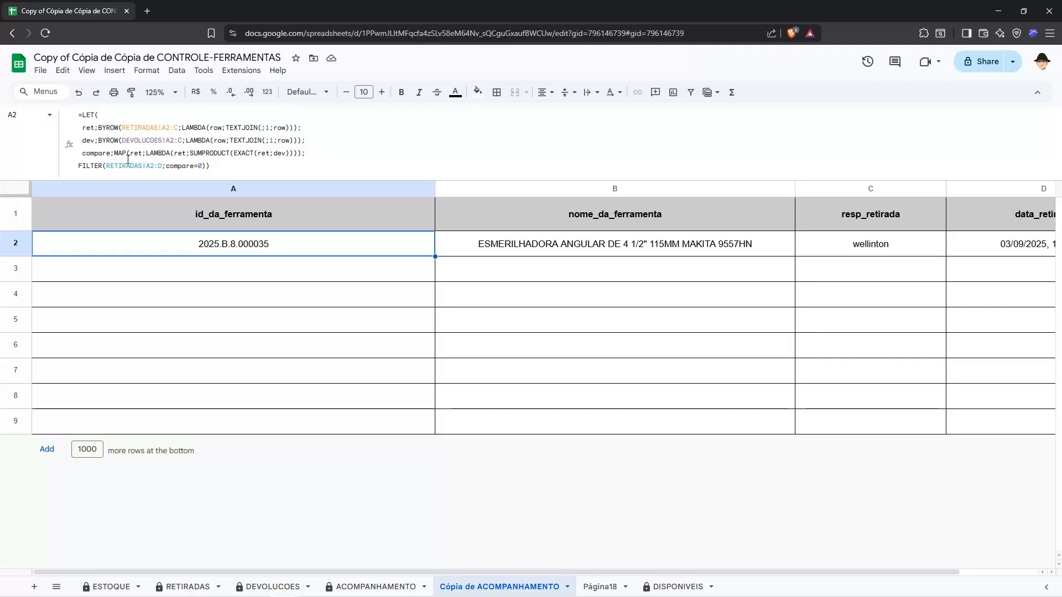
{"action": "left_click", "coordinate": [258, 158]}
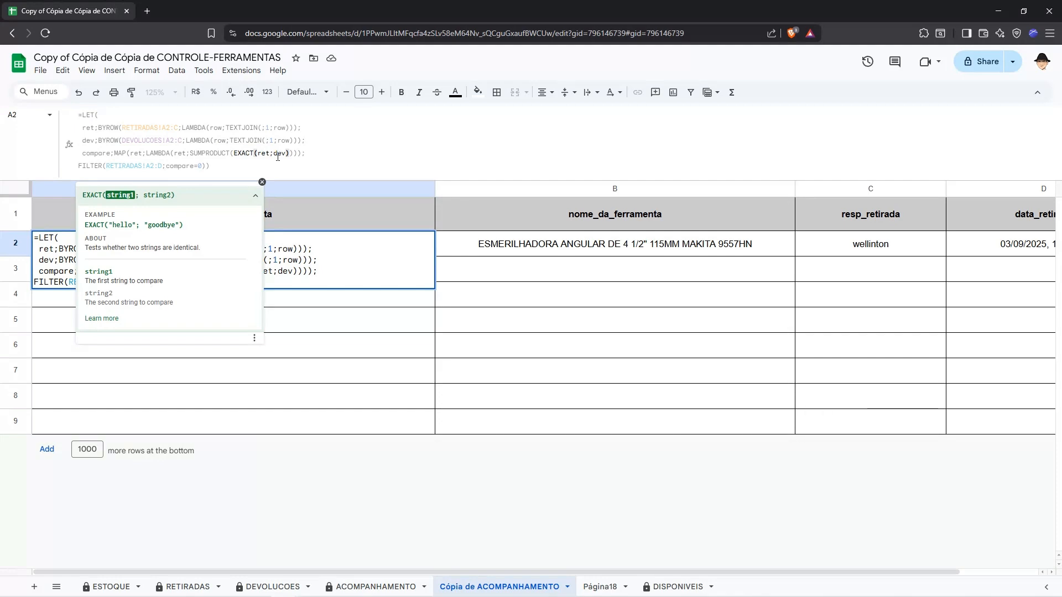
{"action": "left_click", "coordinate": [277, 157]}
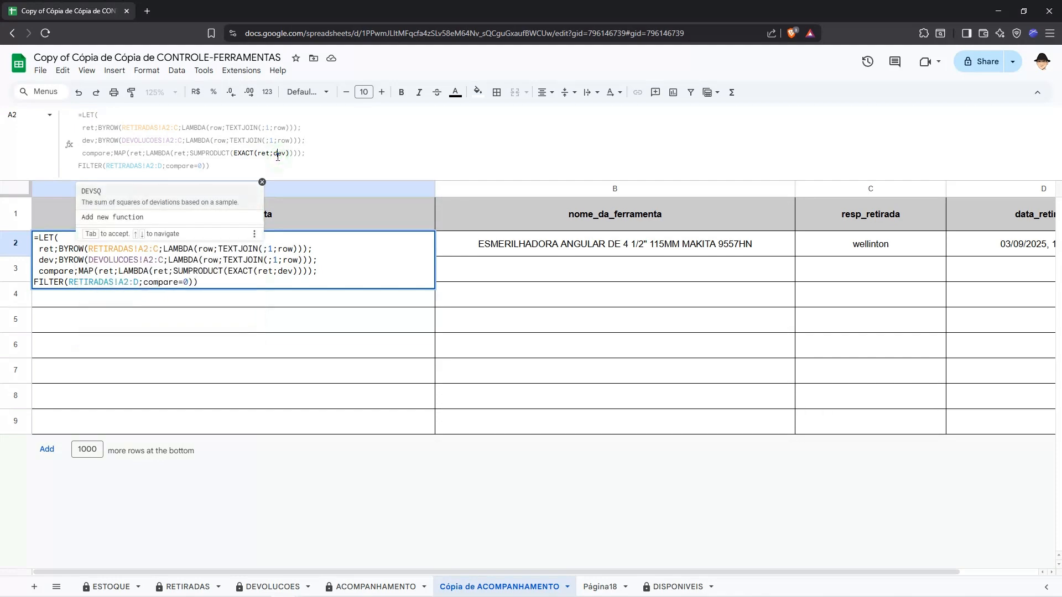
{"action": "left_click", "coordinate": [99, 127]}
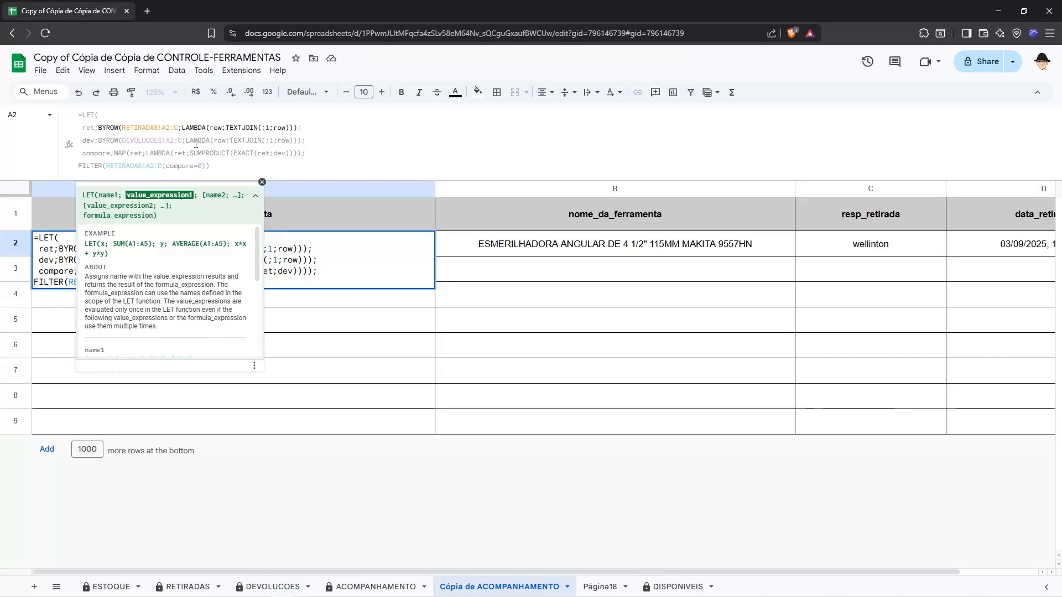
{"action": "left_click", "coordinate": [255, 151]}
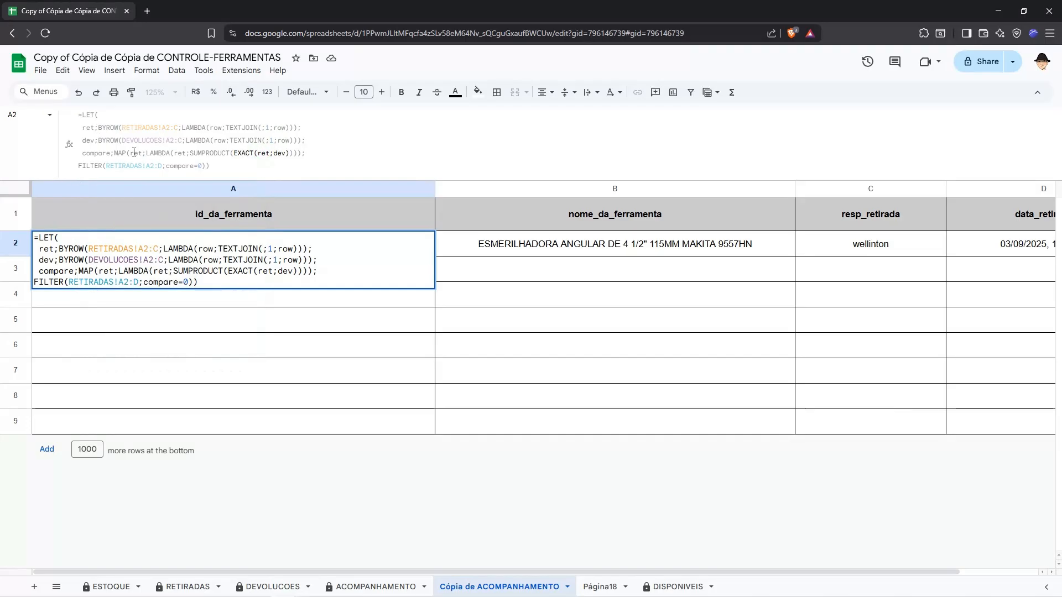
Step: Copy the compare expression from the LET formula into B1 of Página18 as =MAP(ret;LAMBDA(ret;SUMPRODUCT(EXACT(ret;dev))))
{"action": "left_click", "coordinate": [113, 152]}
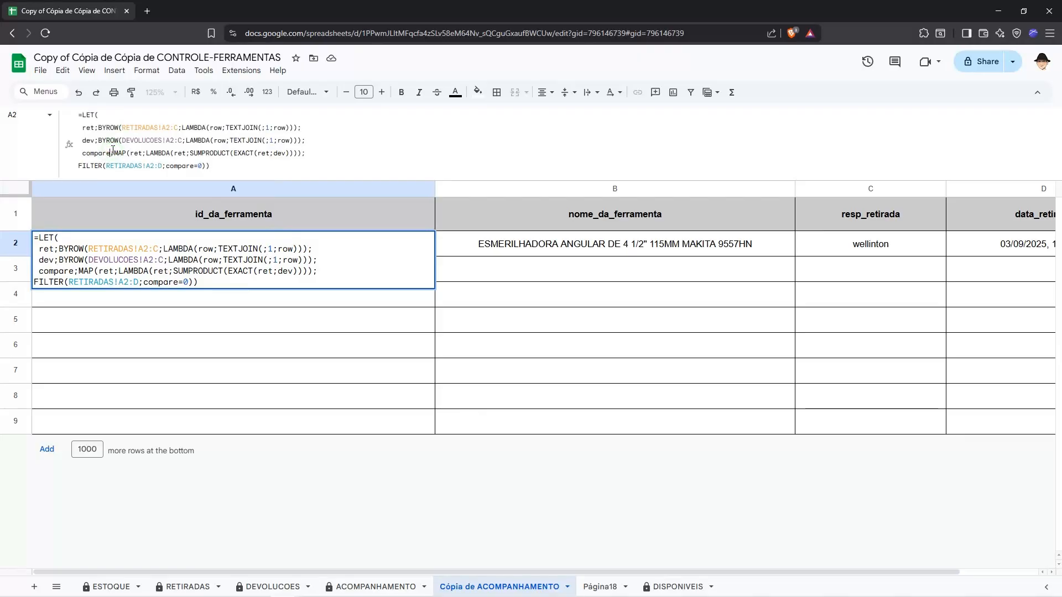
{"action": "key", "text": "Right"}
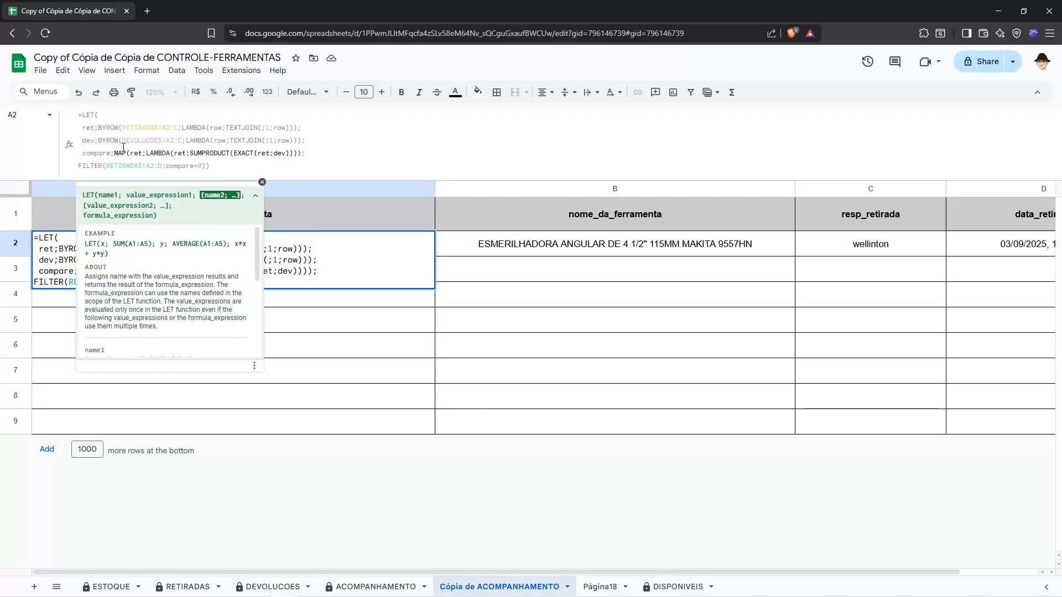
{"action": "key", "text": "shift+End"}
{"action": "key", "text": "shift+Left"}
{"action": "key", "text": "shift+Left"}
{"action": "key", "text": "Escape"}
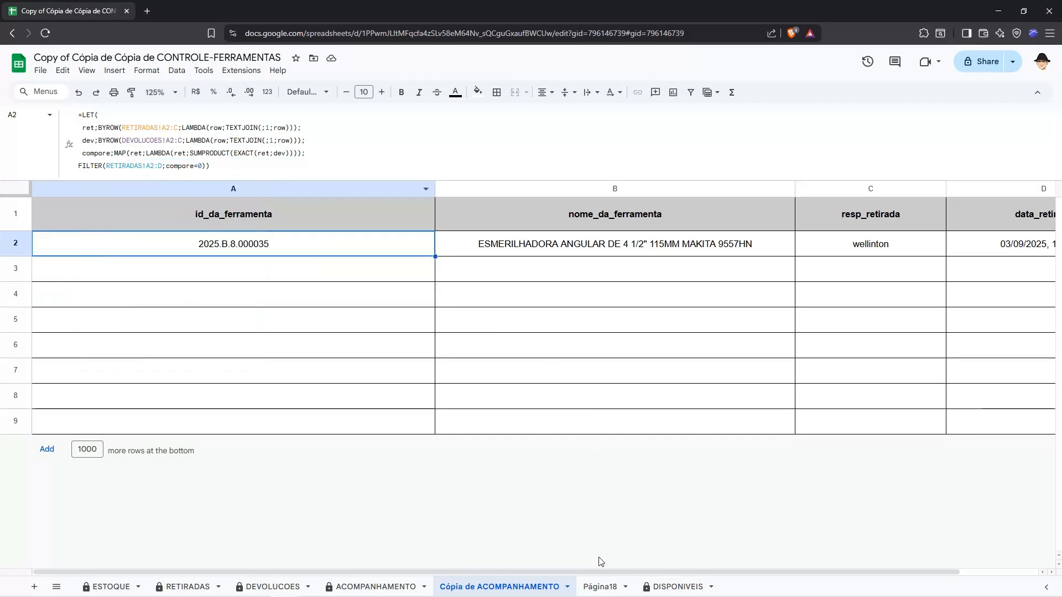
{"action": "left_click", "coordinate": [600, 586]}
{"action": "left_click", "coordinate": [143, 211]}
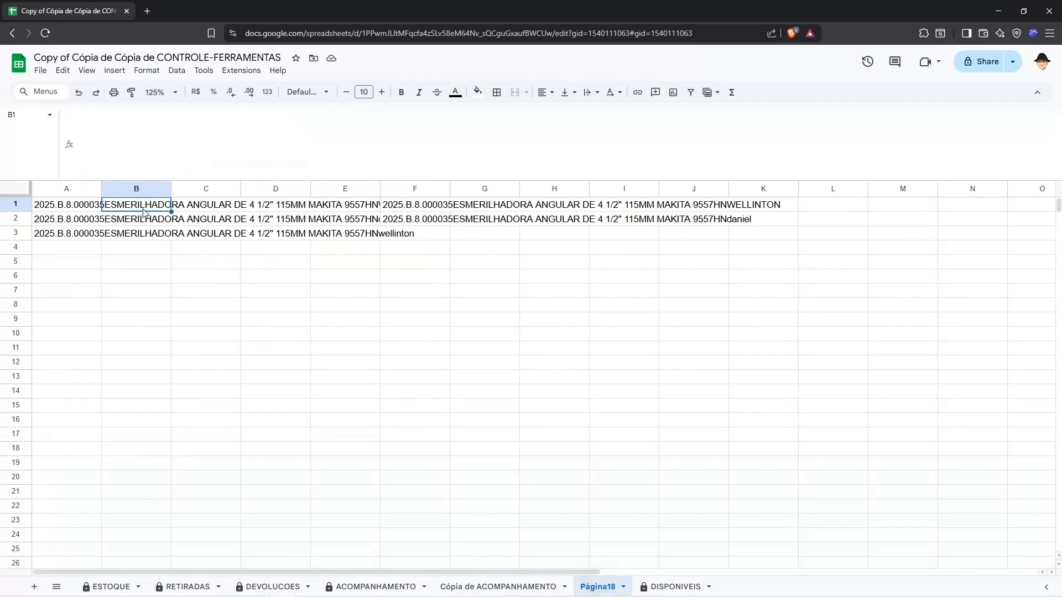
{"action": "double_click", "coordinate": [143, 210]}
{"action": "type", "text": "=MAP(ret;LAMBDA(ret;SUMPRODUCT(EXACT(ret;dev)))"}
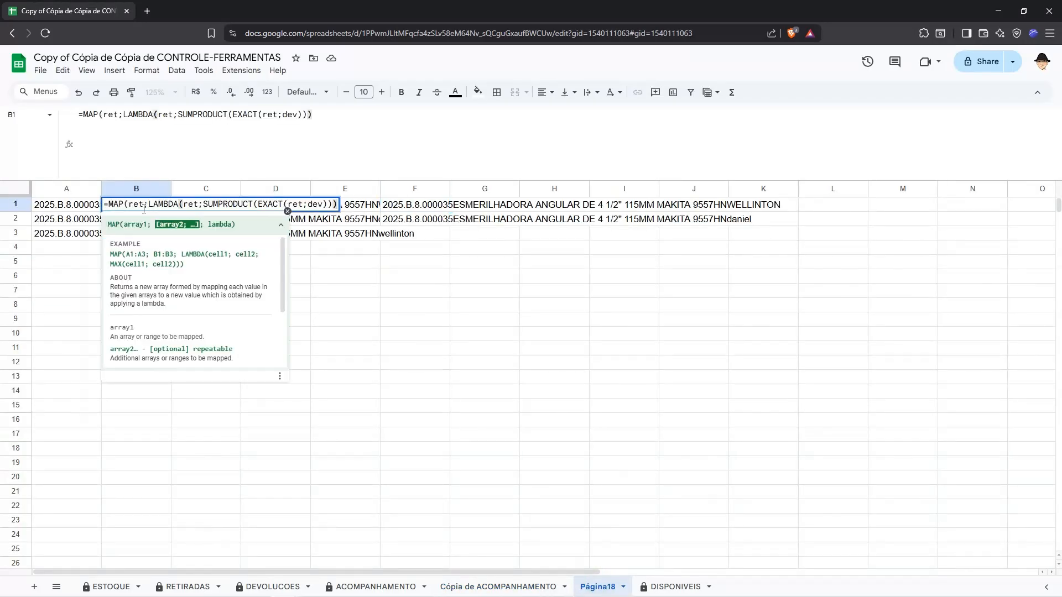
Step: Replace the first argument of the MAP formula in B1 with the range A1:A3
{"action": "left_click", "coordinate": [143, 209]}
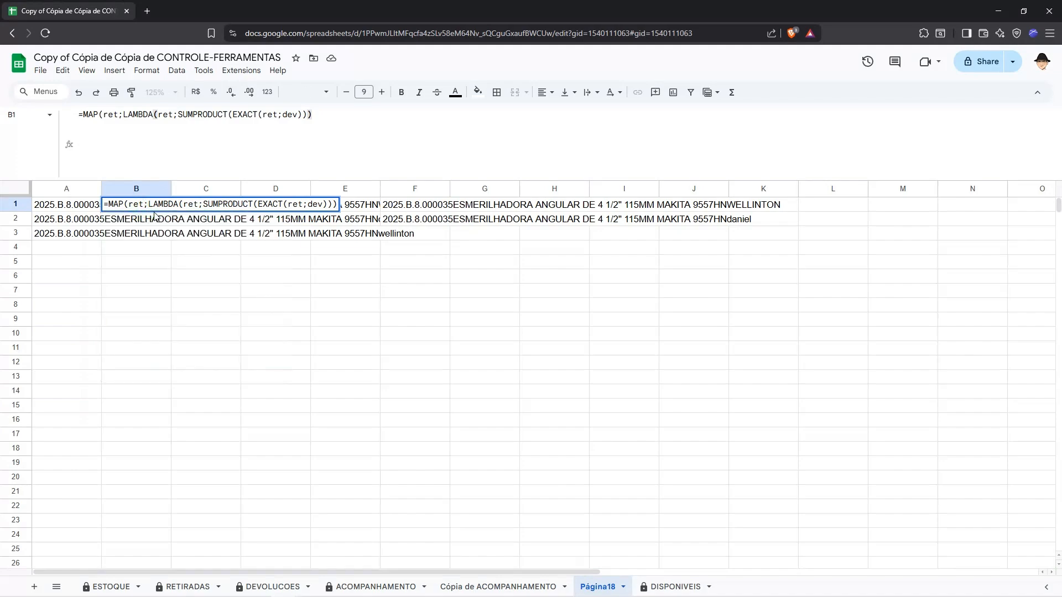
{"action": "key", "text": "BackSpace"}
{"action": "key", "text": "BackSpace"}
{"action": "key", "text": "BackSpace"}
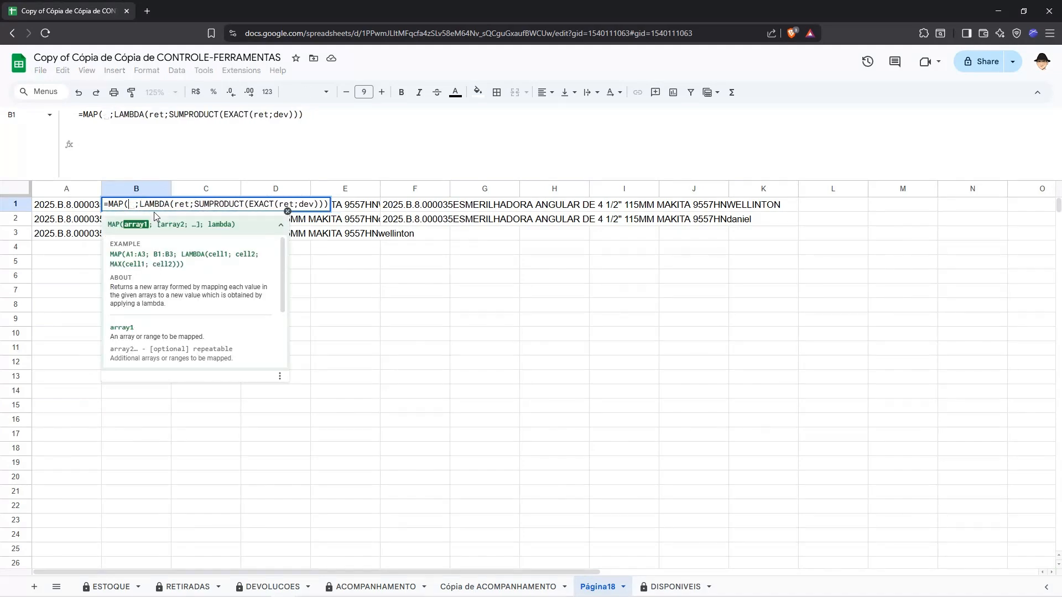
{"action": "type", "text": "A1:A3"}
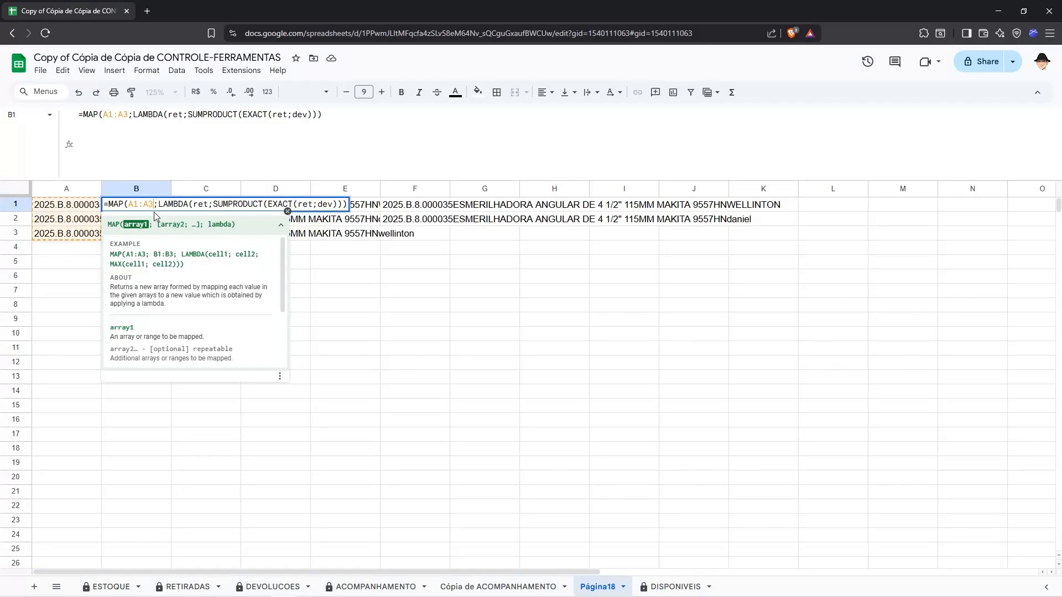
Step: Replace dev in the EXACT part of the B1 formula with F1:F2 and commit the formula
{"action": "left_click", "coordinate": [320, 204]}
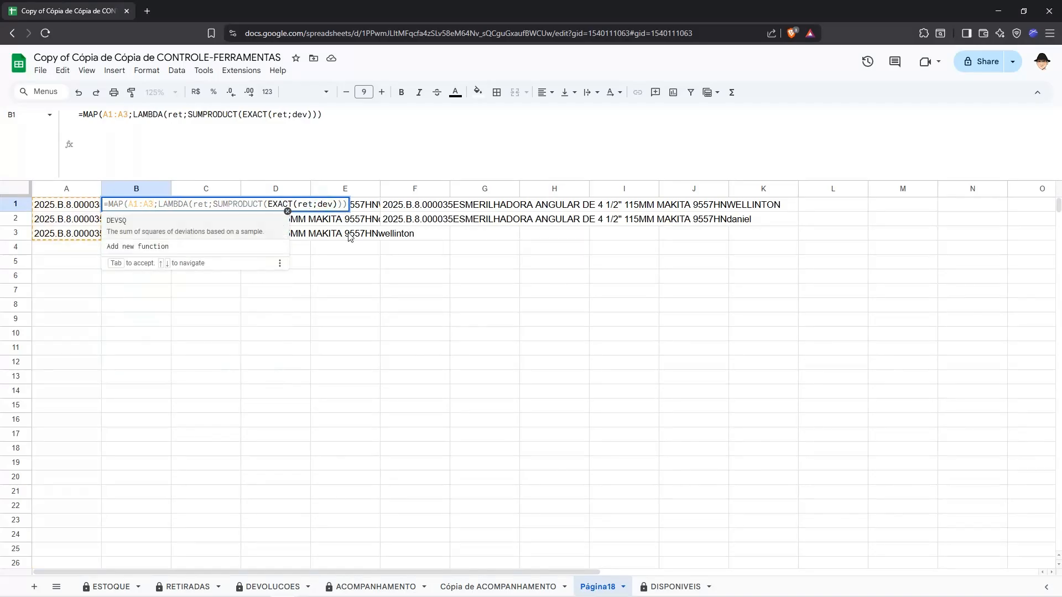
{"action": "key", "text": "BackSpace"}
{"action": "key", "text": "BackSpace"}
{"action": "key", "text": "BackSpace"}
{"action": "type", "text": "F"}
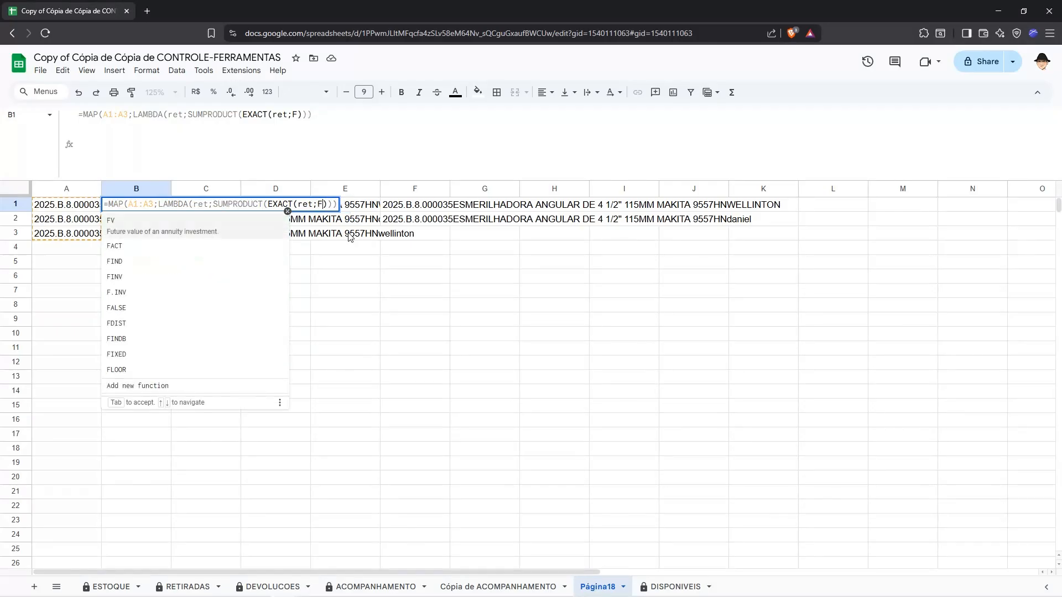
{"action": "type", "text": "1:F2"}
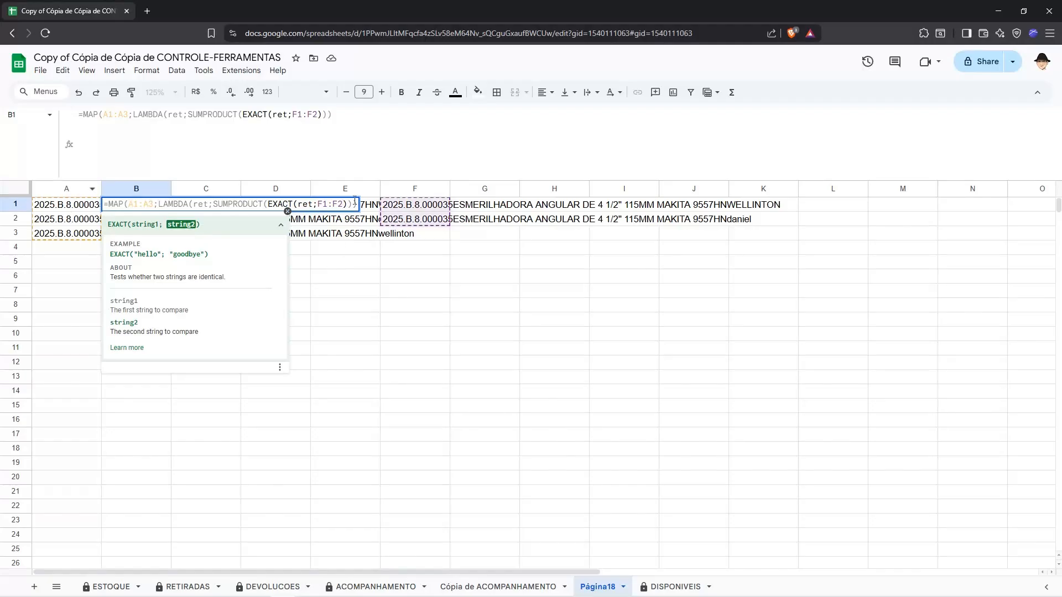
{"action": "left_click", "coordinate": [355, 202]}
{"action": "key", "text": "Return"}
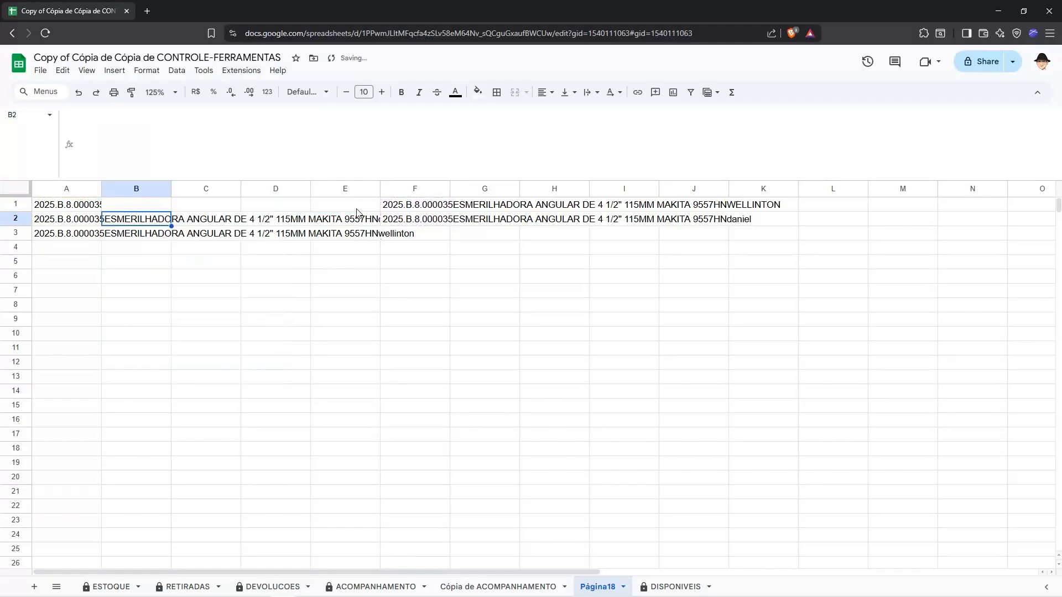
Step: Examine the arguments of the EXACT function in the B1 formula
{"action": "left_click", "coordinate": [166, 205]}
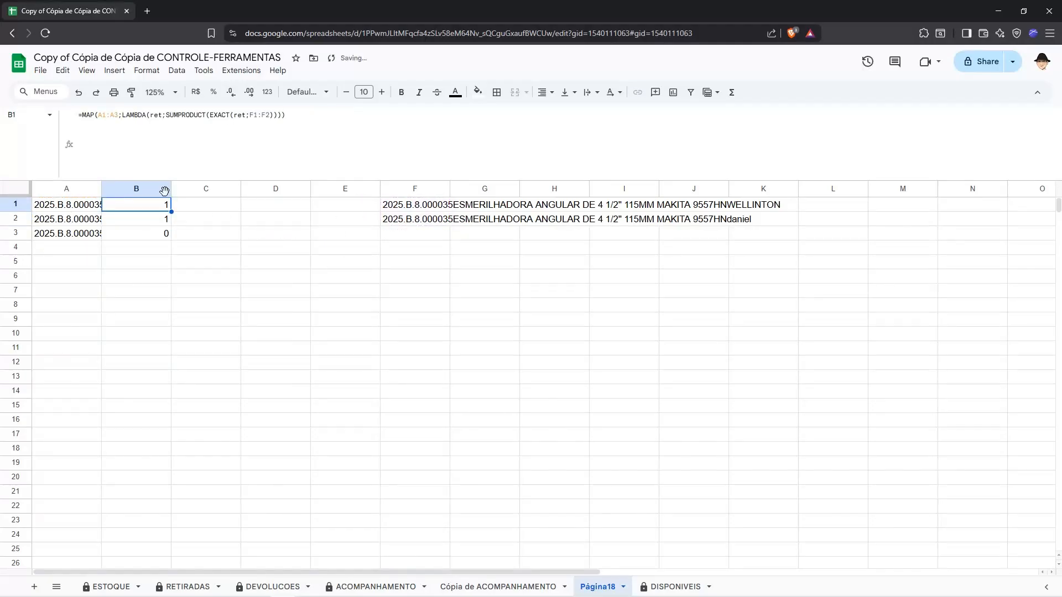
{"action": "left_click", "coordinate": [209, 115]}
{"action": "left_click", "coordinate": [233, 114]}
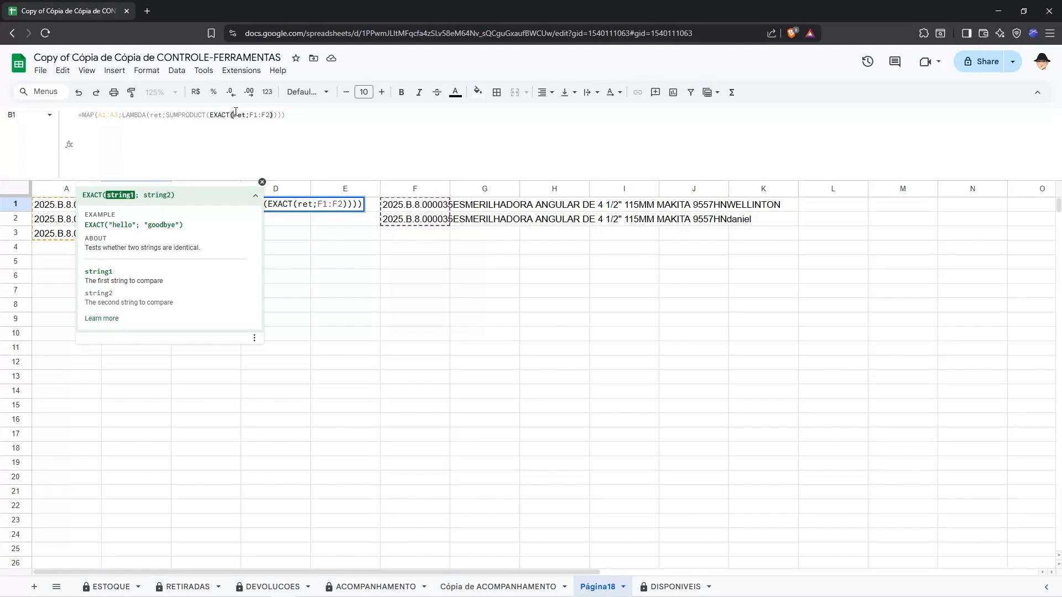
Step: Enter a sample name capitalized in E9 and in lowercase in F9 as a case-sensitivity illustration, and discard both entries
{"action": "left_click", "coordinate": [351, 320]}
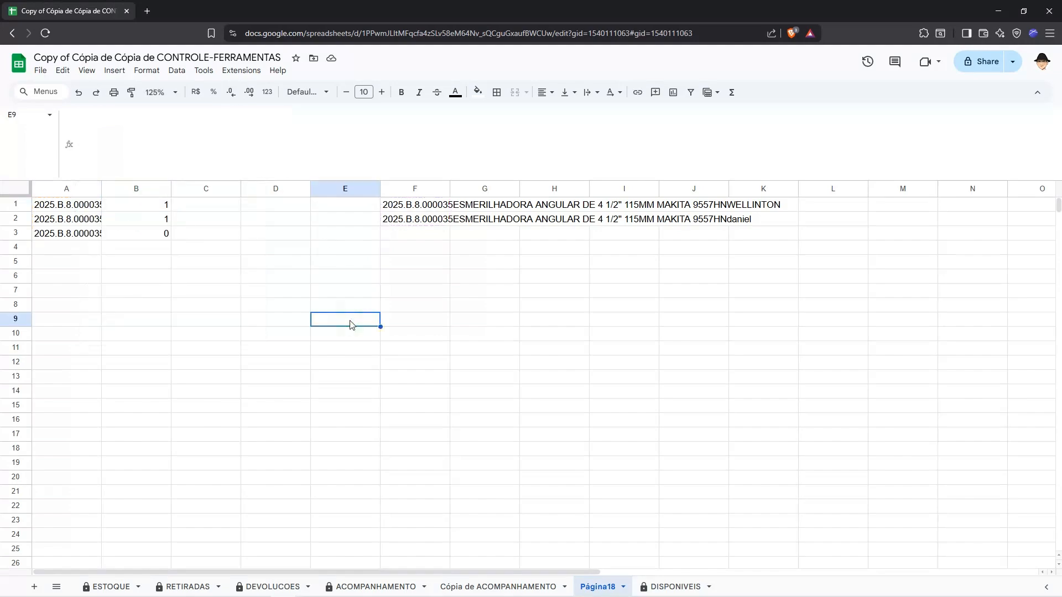
{"action": "type", "text": "Spencer"}
{"action": "key", "text": "Tab"}
{"action": "type", "text": "fa"}
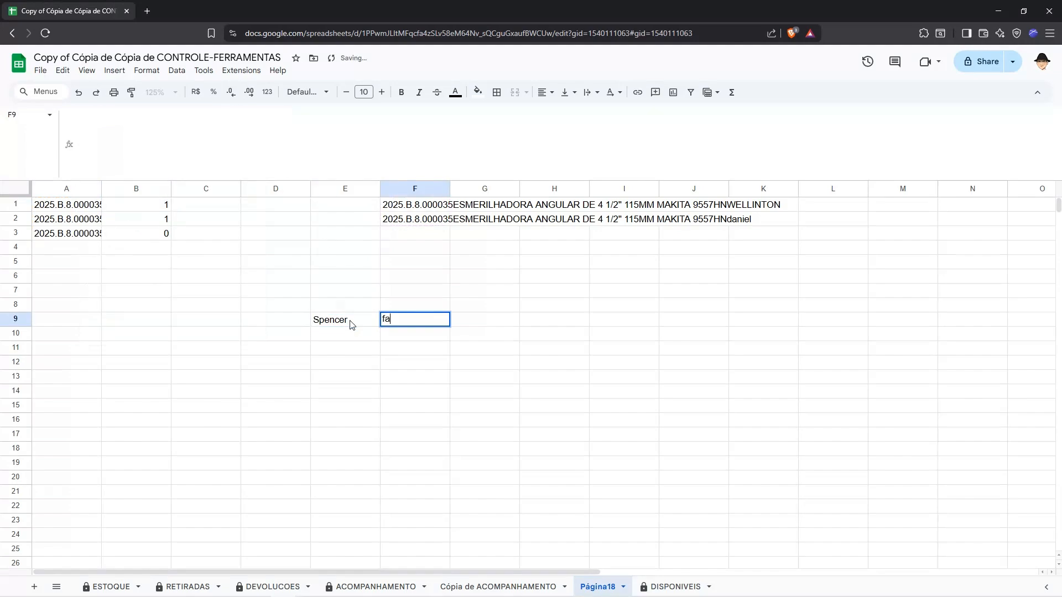
{"action": "key", "text": "BackSpace"}
{"action": "key", "text": "BackSpace"}
{"action": "type", "text": "spencer"}
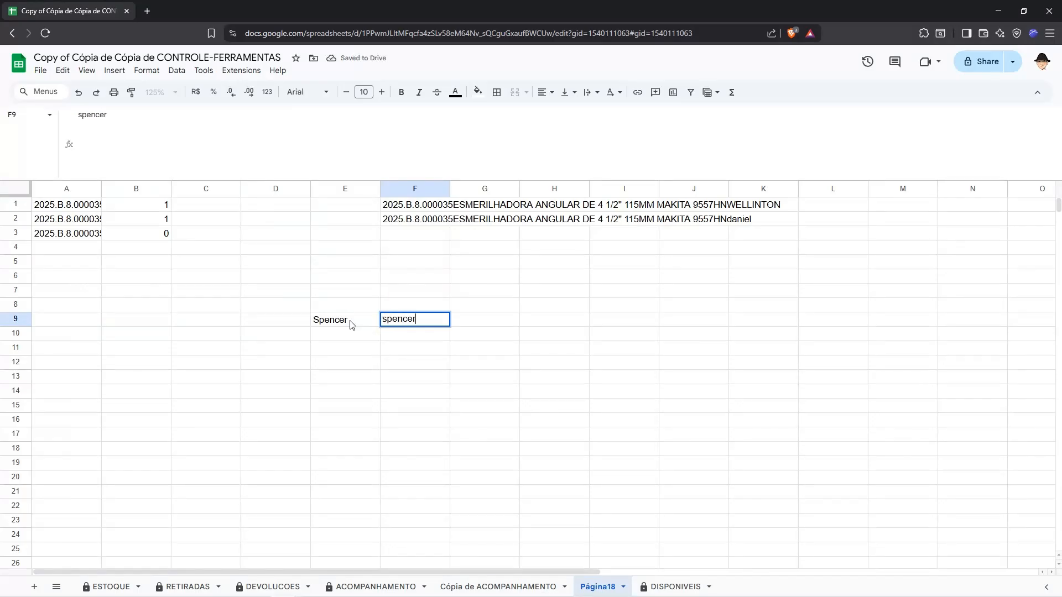
{"action": "key", "text": "Escape"}
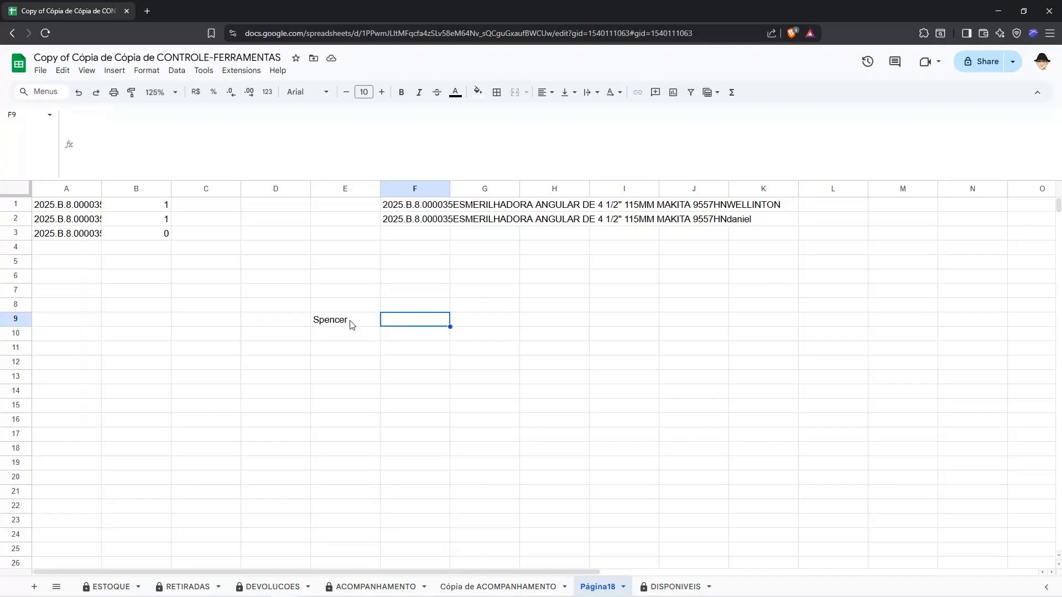
Step: Compare the capitalization of the renter names in C2 and C4 of the RETIRADAS sheet
{"action": "left_click", "coordinate": [189, 586]}
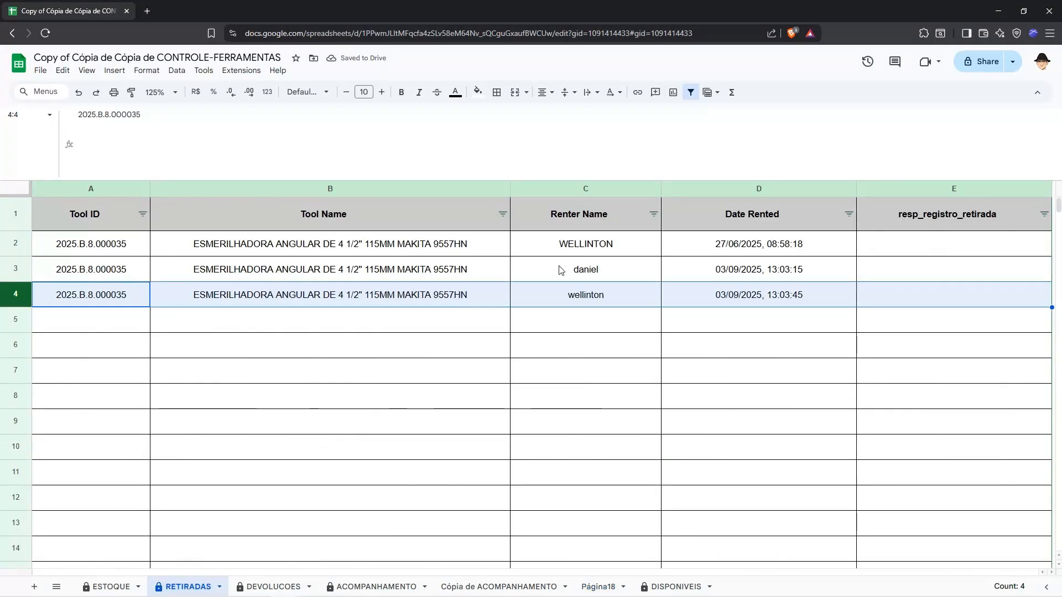
{"action": "left_click", "coordinate": [586, 243]}
{"action": "left_click", "coordinate": [588, 296]}
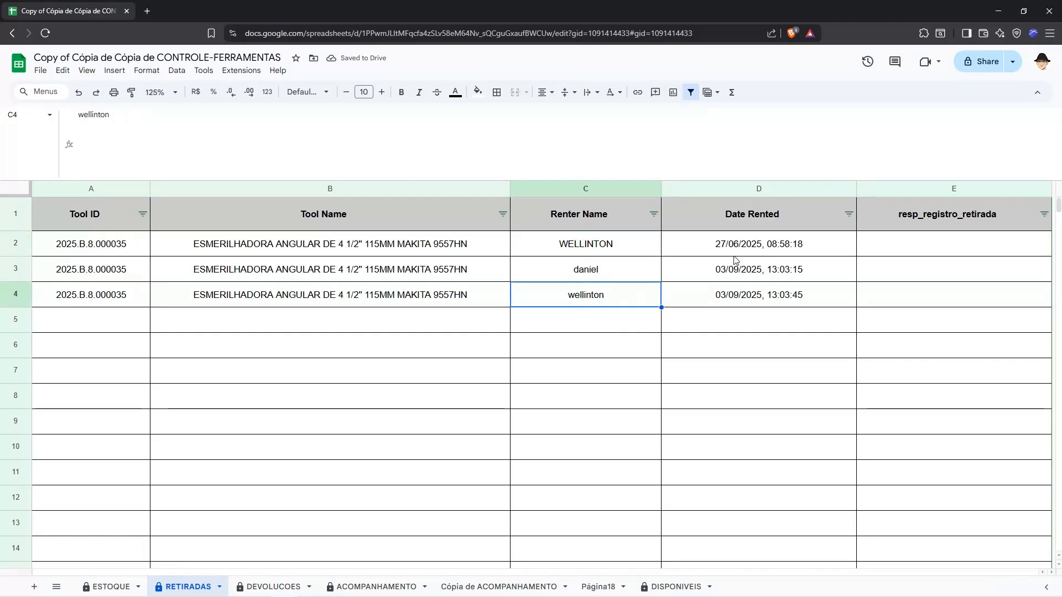
{"action": "left_click", "coordinate": [589, 248]}
{"action": "left_click", "coordinate": [594, 283]}
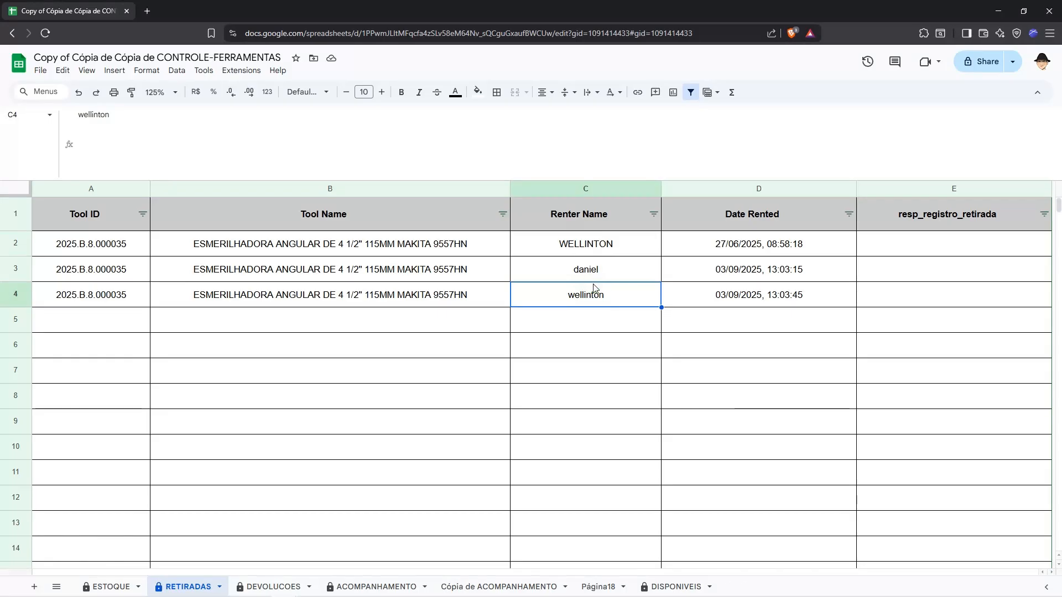
Step: On Página18, check each rental string in A1:A3 against the return strings in F1:F2 and its match count in column B
{"action": "left_click", "coordinate": [482, 584]}
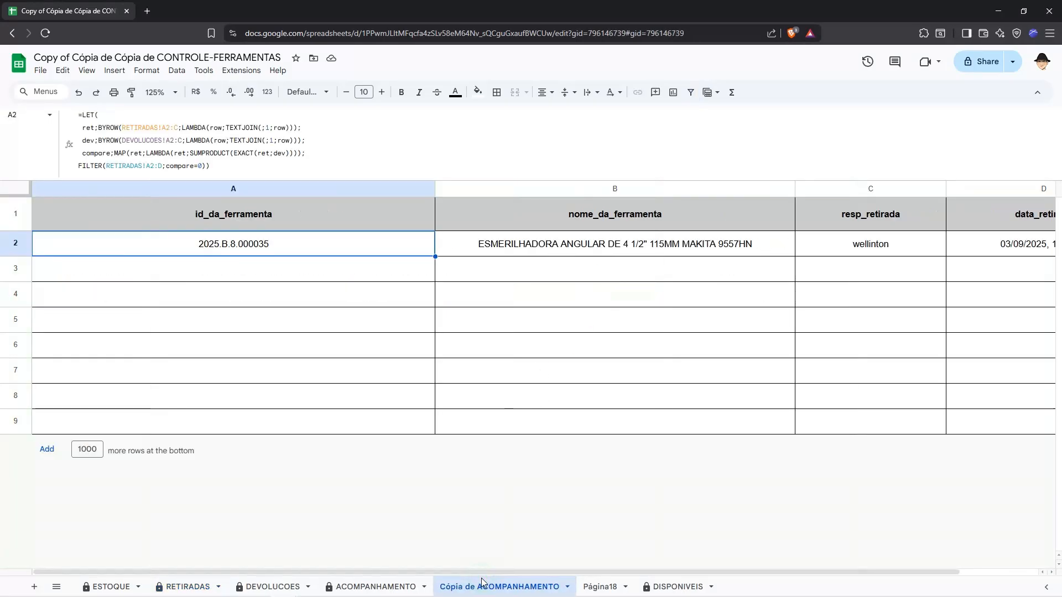
{"action": "left_click", "coordinate": [600, 586]}
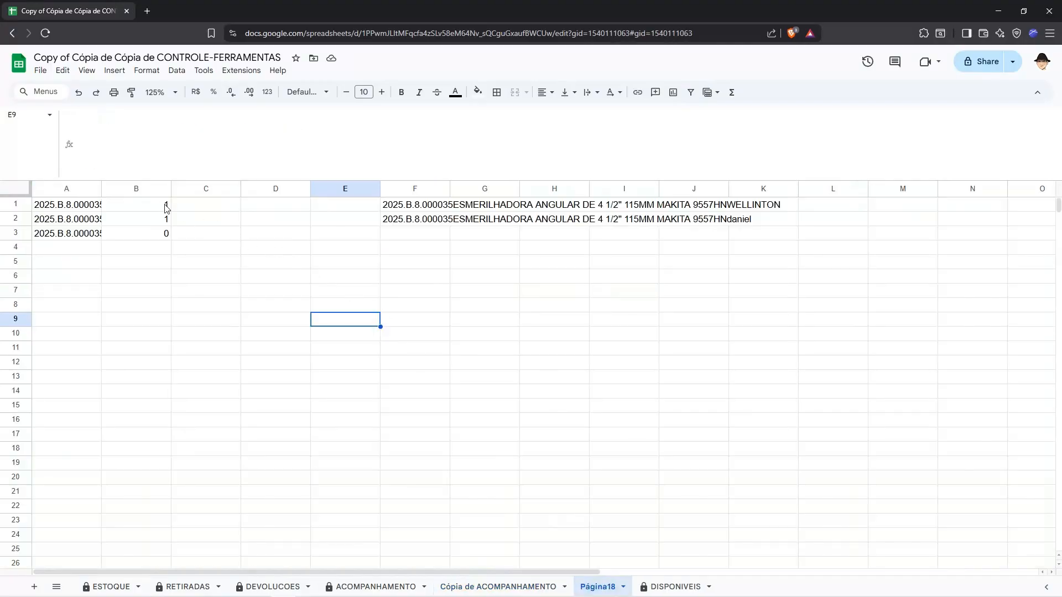
{"action": "left_click", "coordinate": [164, 207]}
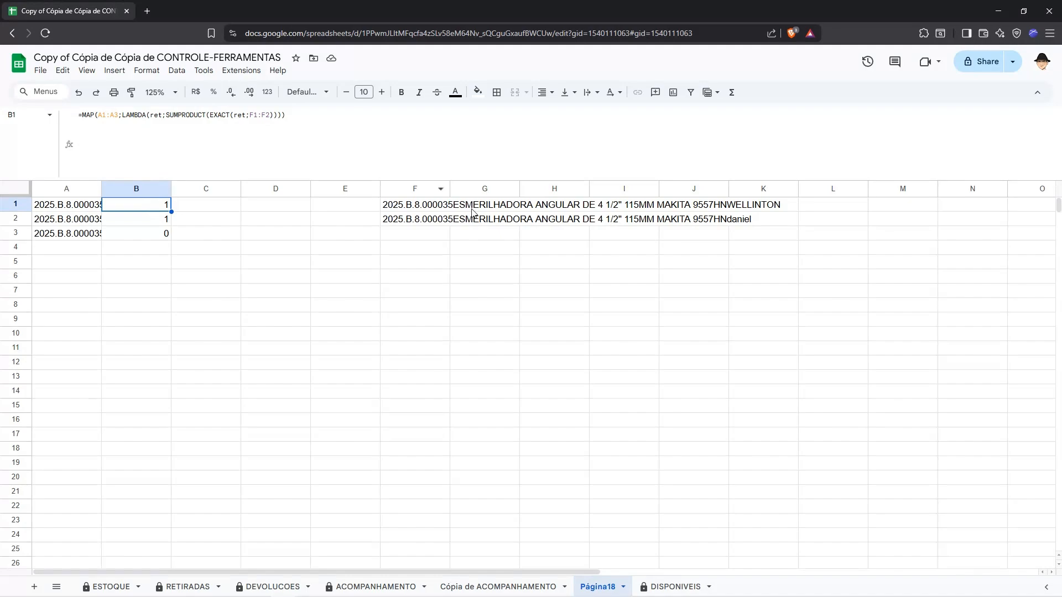
{"action": "left_click", "coordinate": [82, 207]}
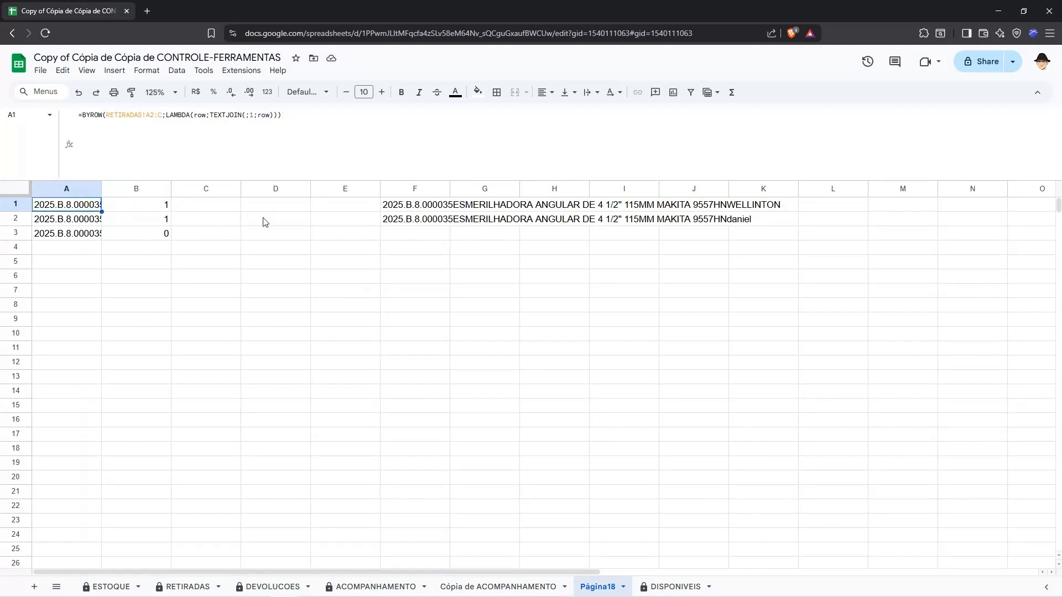
{"action": "left_click", "coordinate": [408, 206]}
{"action": "left_click_drag", "start_coordinate": [408, 213], "coordinate": [408, 214]}
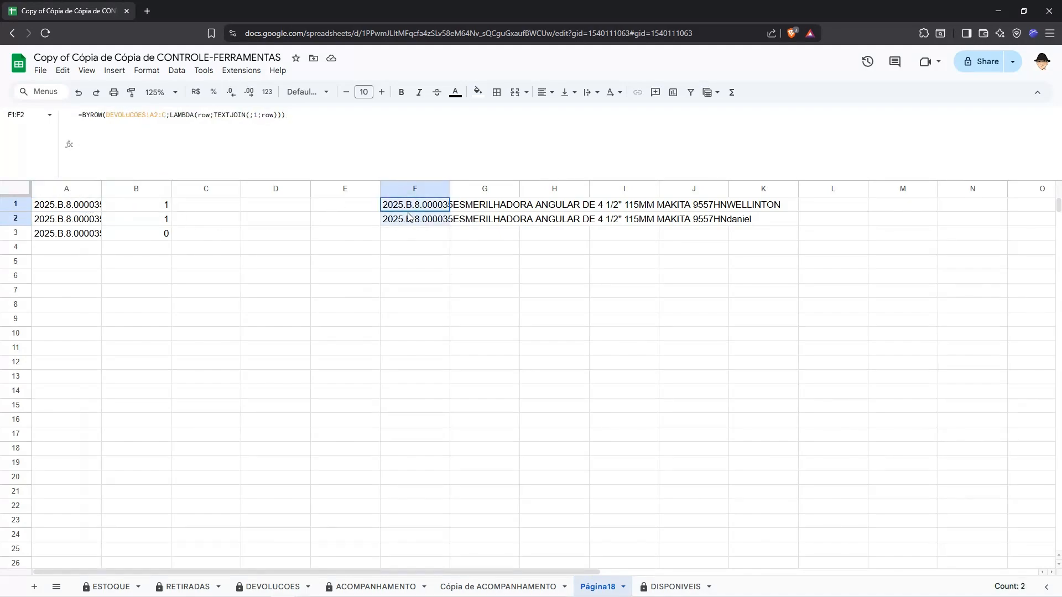
{"action": "left_click", "coordinate": [96, 215]}
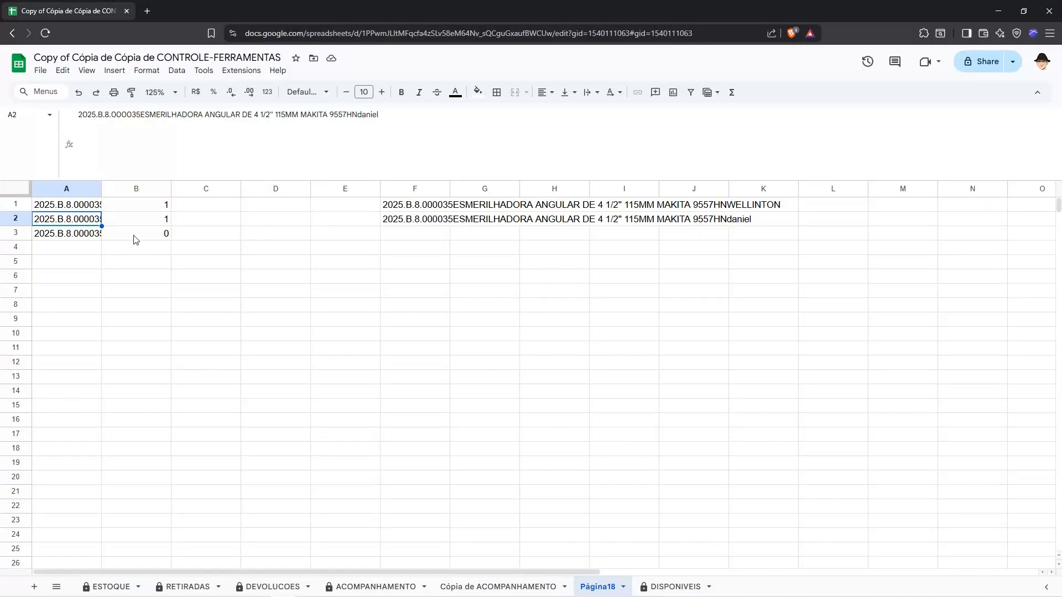
{"action": "mouse_move", "coordinate": [407, 209]}
{"action": "left_mouse_down"}
{"action": "mouse_move", "coordinate": [406, 221]}
{"action": "mouse_move", "coordinate": [427, 210]}
{"action": "mouse_move", "coordinate": [420, 222]}
{"action": "left_mouse_up"}
{"action": "left_click", "coordinate": [84, 237]}
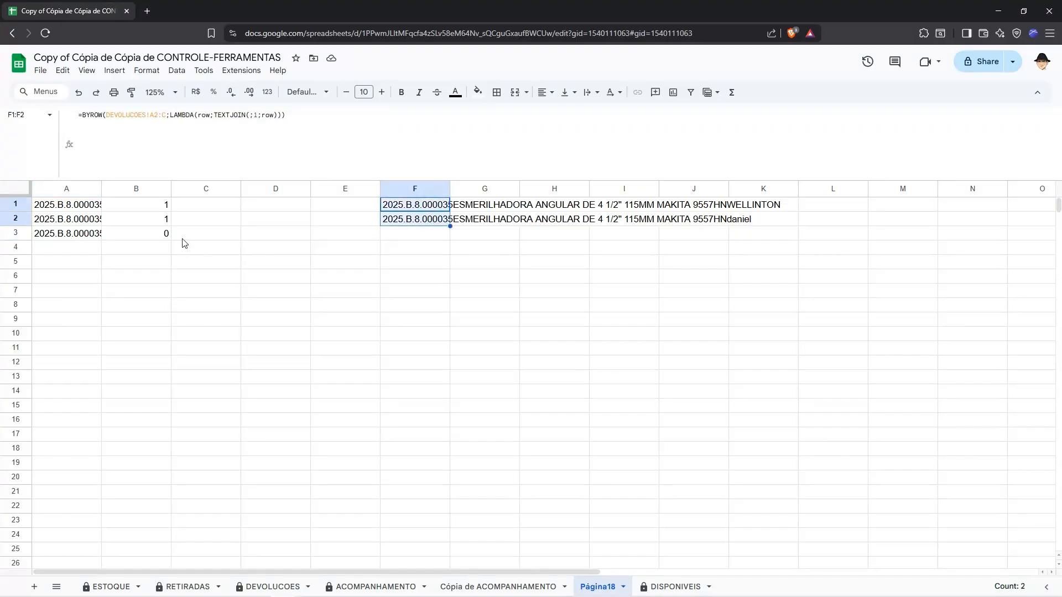
{"action": "left_click", "coordinate": [163, 209]}
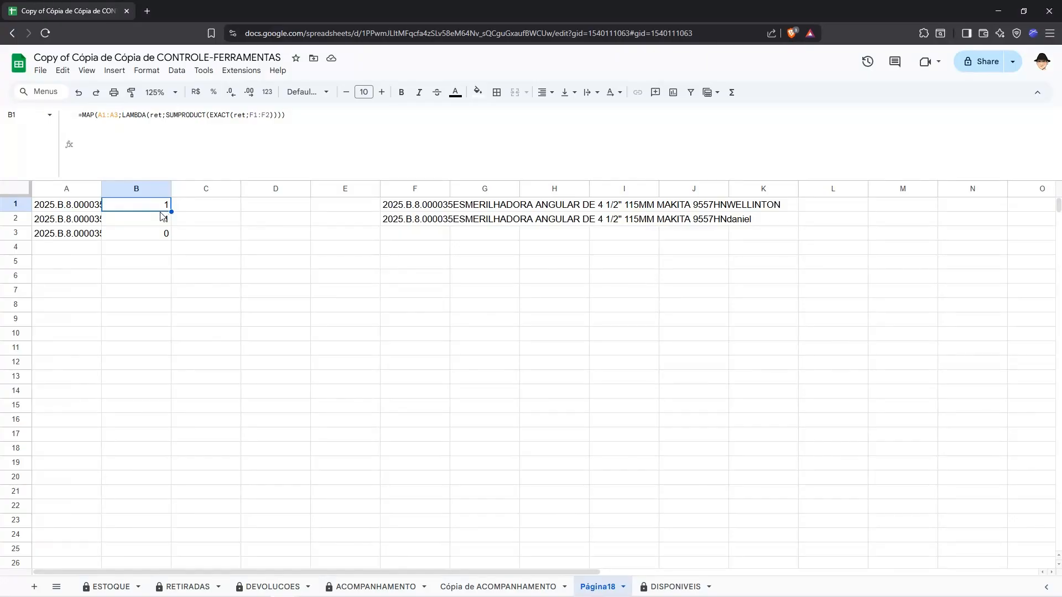
{"action": "left_click", "coordinate": [156, 238]}
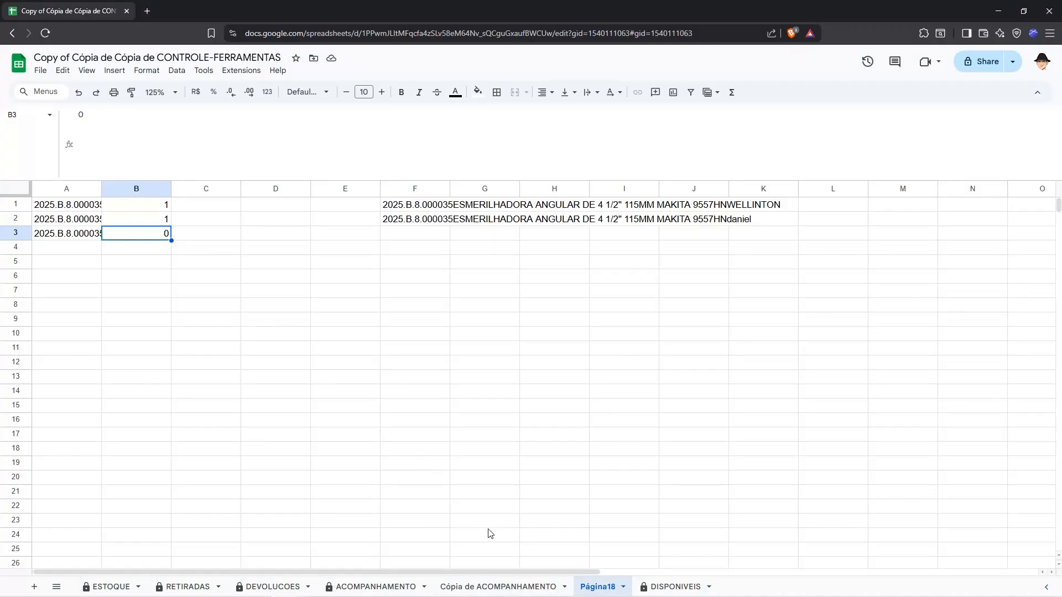
Step: Examine how FILTER in the Cópia de ACOMPANHAMENTO LET formula uses RETIRADAS!A2:D with the condition compare=0
{"action": "left_click", "coordinate": [500, 579]}
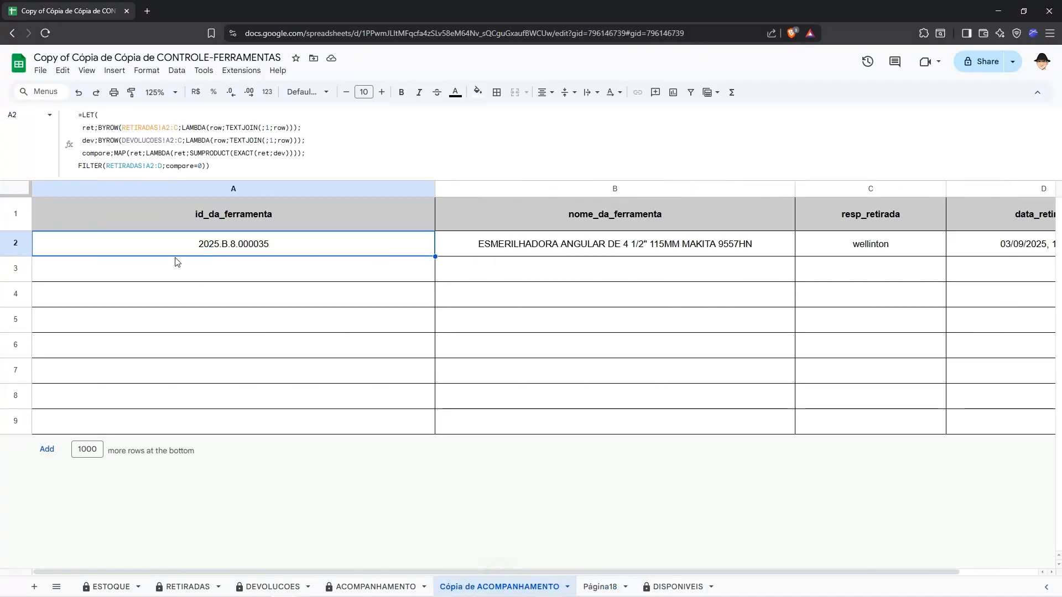
{"action": "left_click", "coordinate": [110, 166]}
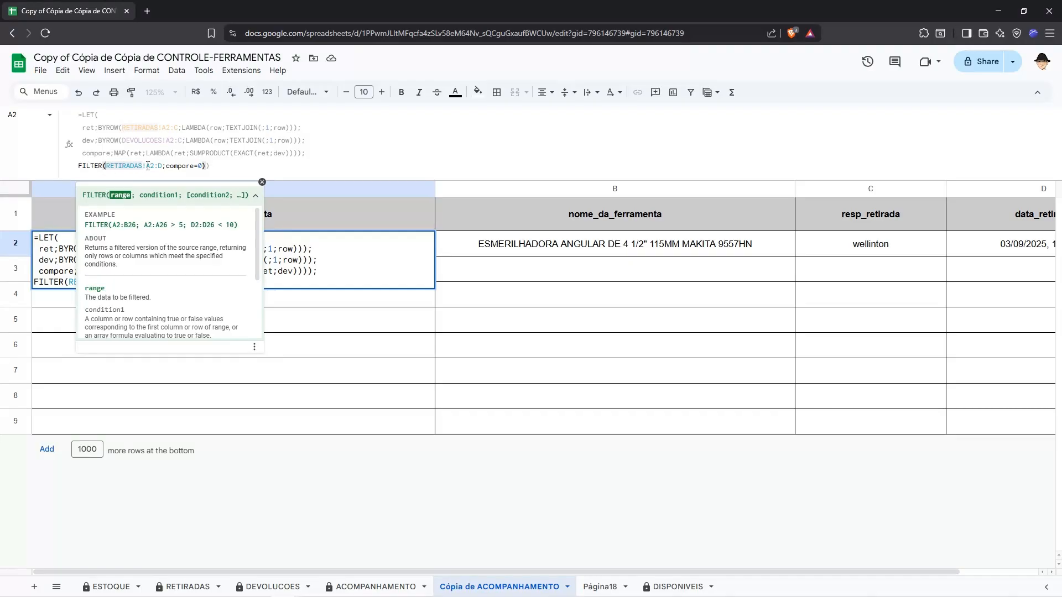
{"action": "left_click", "coordinate": [111, 159]}
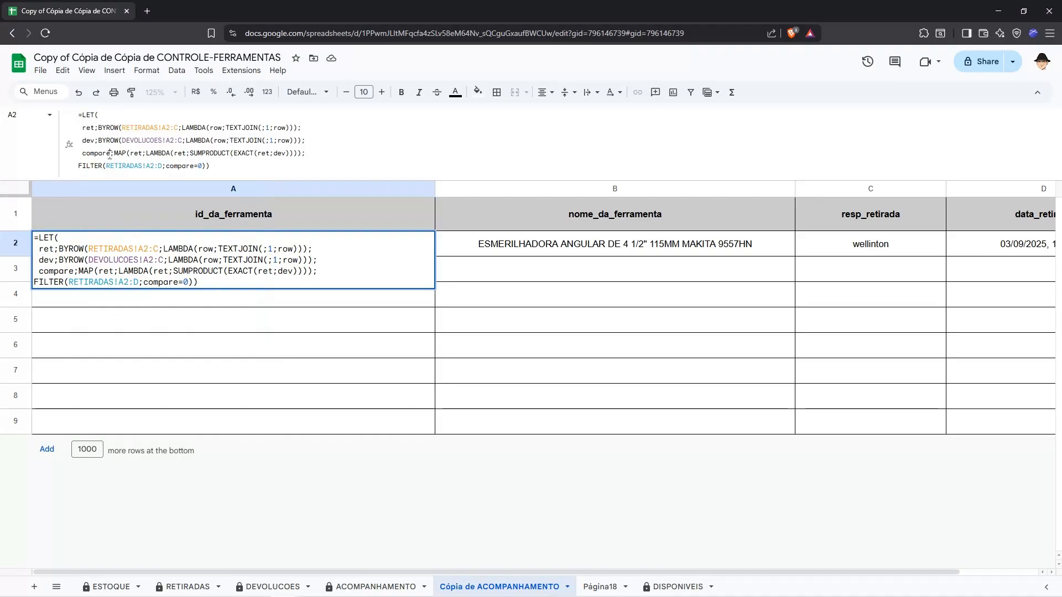
{"action": "left_click", "coordinate": [196, 167]}
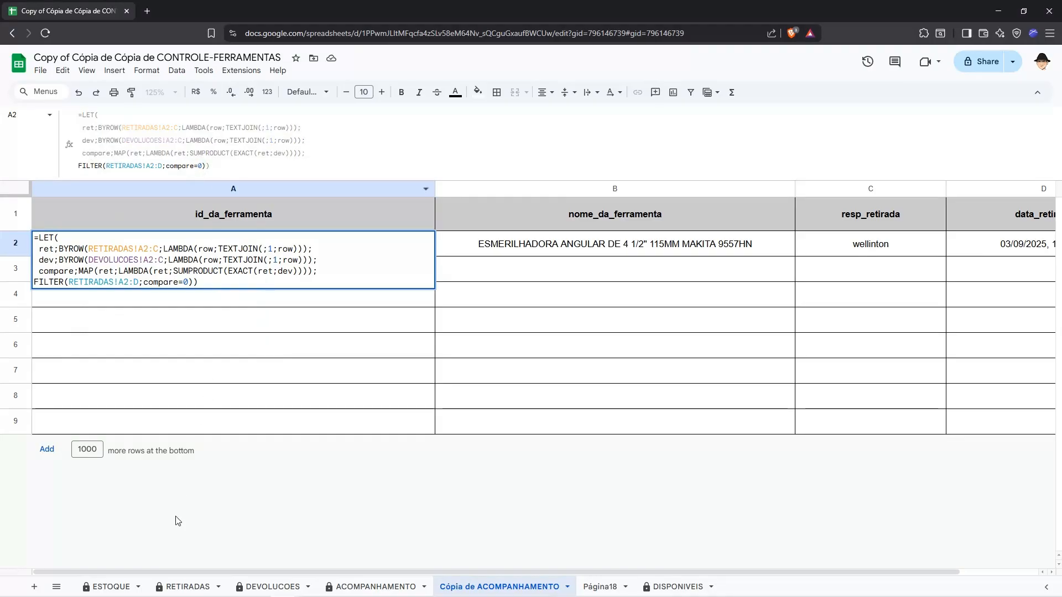
{"action": "key", "text": "Escape"}
Step: Compare the rental records in RETIRADAS with the return records in DEVOLUCOES
{"action": "left_click", "coordinate": [190, 587]}
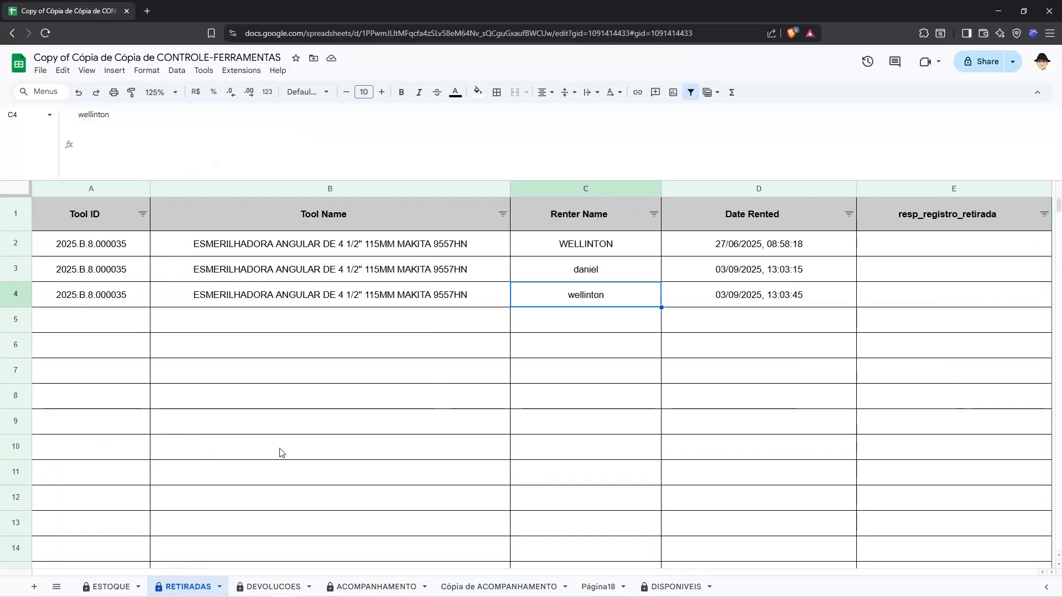
{"action": "left_click", "coordinate": [274, 586]}
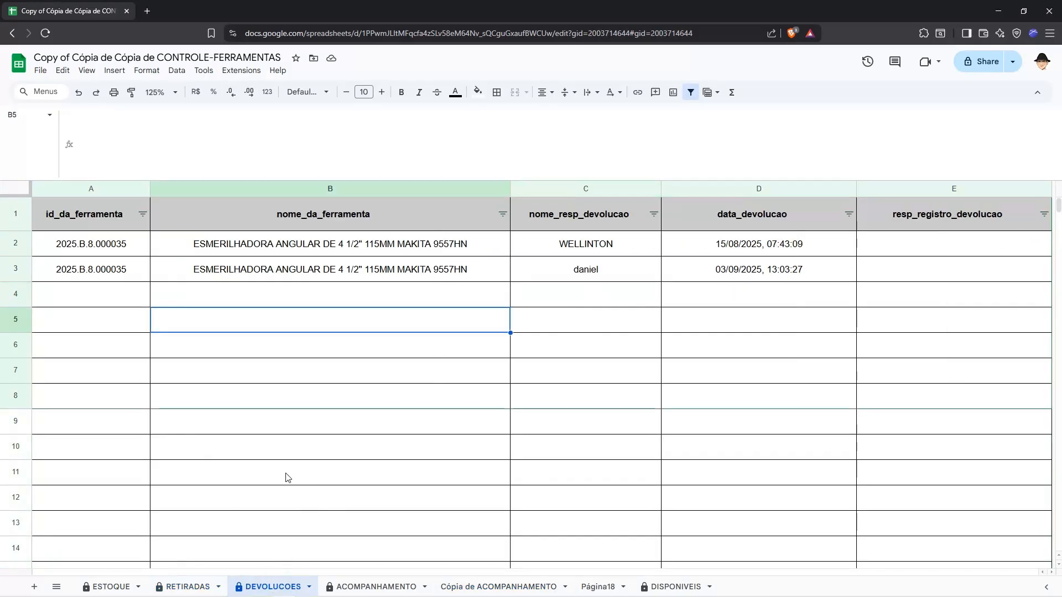
{"action": "left_click", "coordinate": [195, 586]}
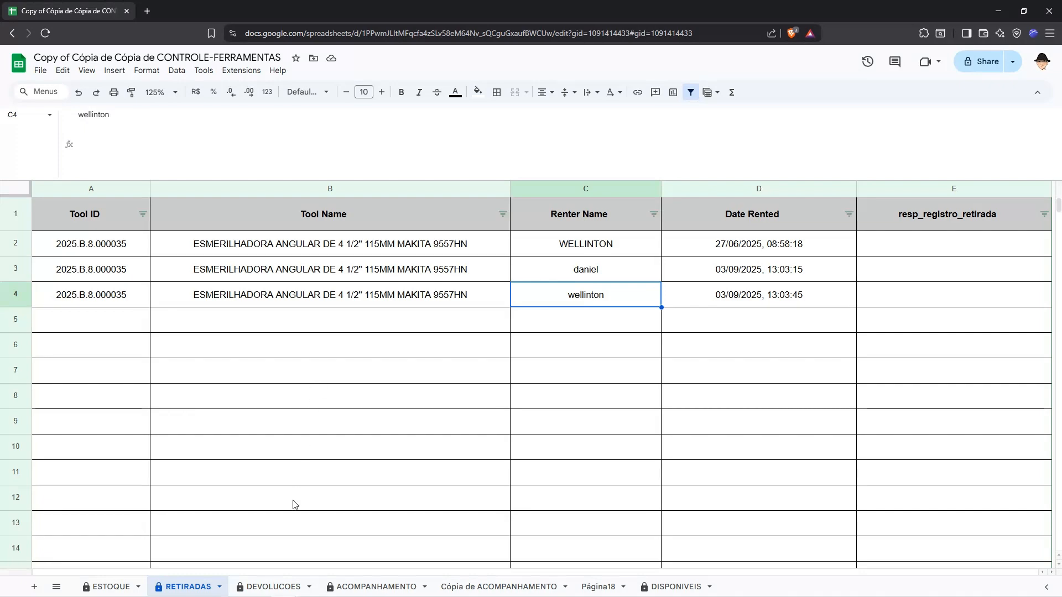
{"action": "left_click", "coordinate": [279, 585]}
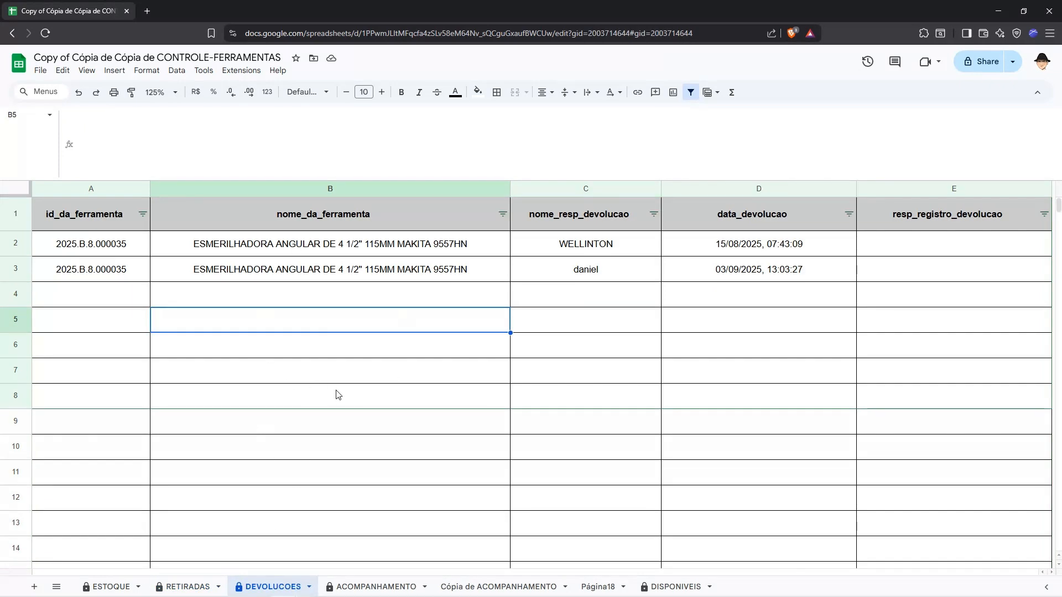
Step: Review the ret, dev and compare definitions and the final FILTER in the LET formula of Cópia de ACOMPANHAMENTO
{"action": "left_click", "coordinate": [492, 581]}
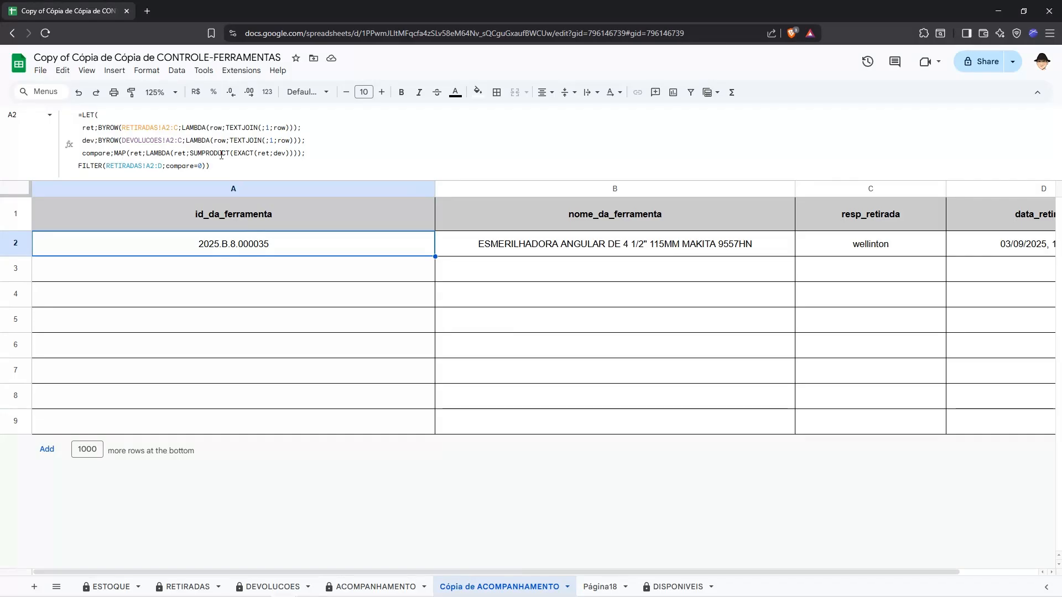
{"action": "left_click", "coordinate": [98, 127]}
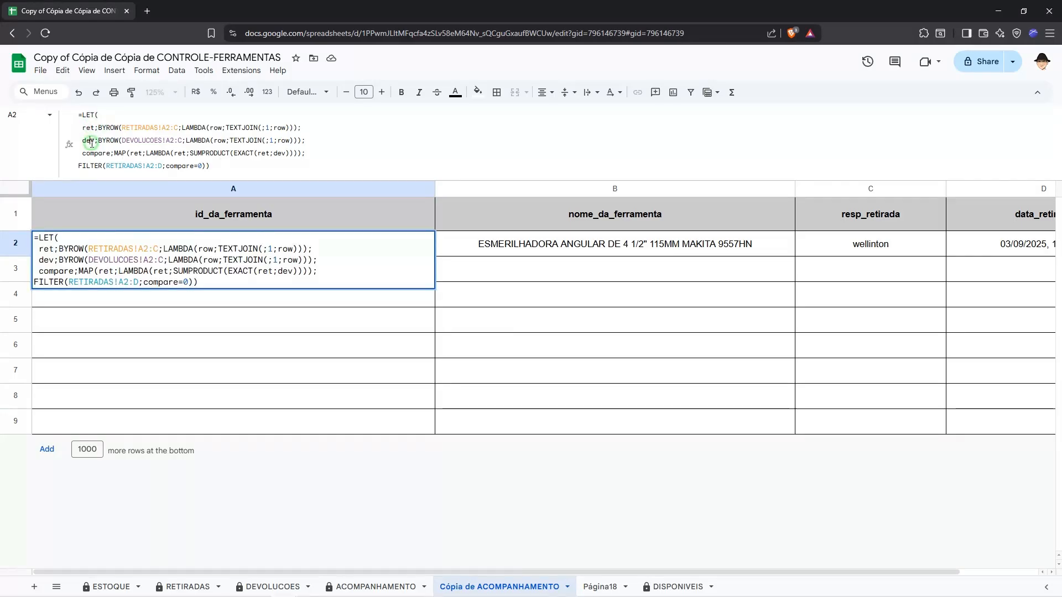
{"action": "left_click", "coordinate": [91, 142]}
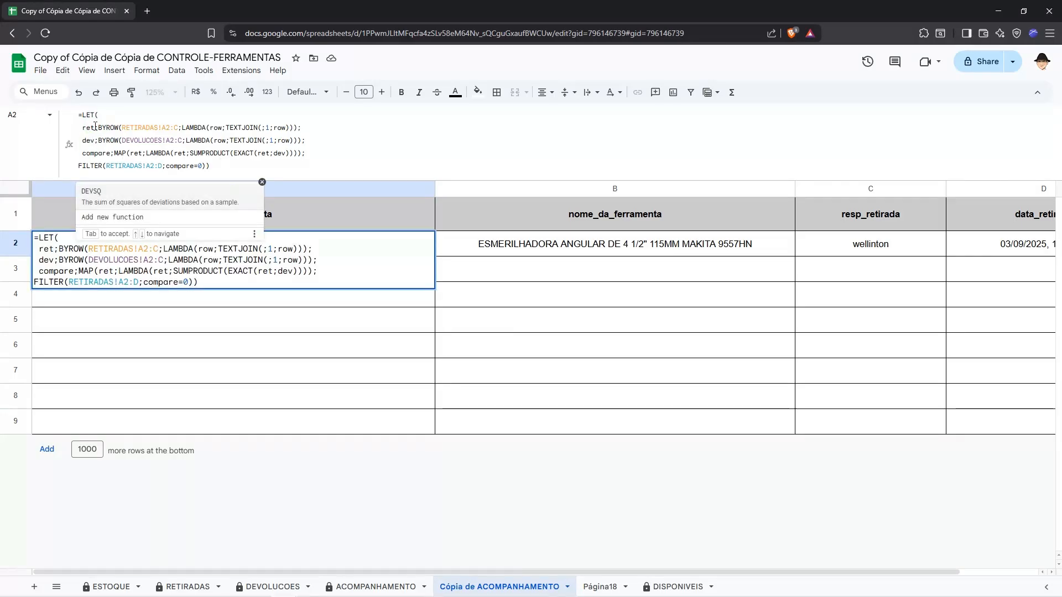
{"action": "left_click", "coordinate": [109, 150]}
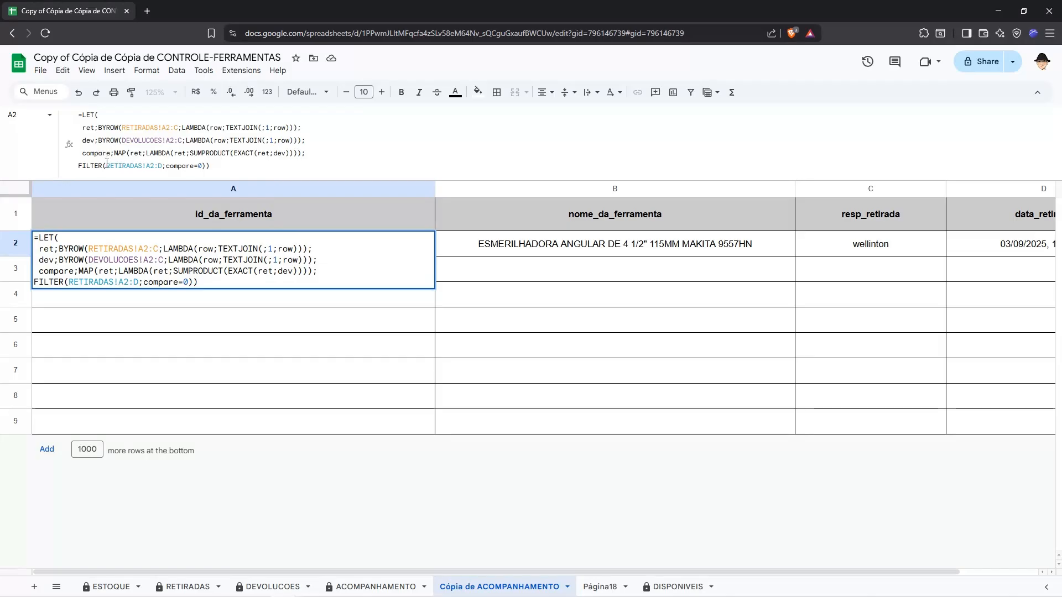
{"action": "left_click", "coordinate": [107, 165]}
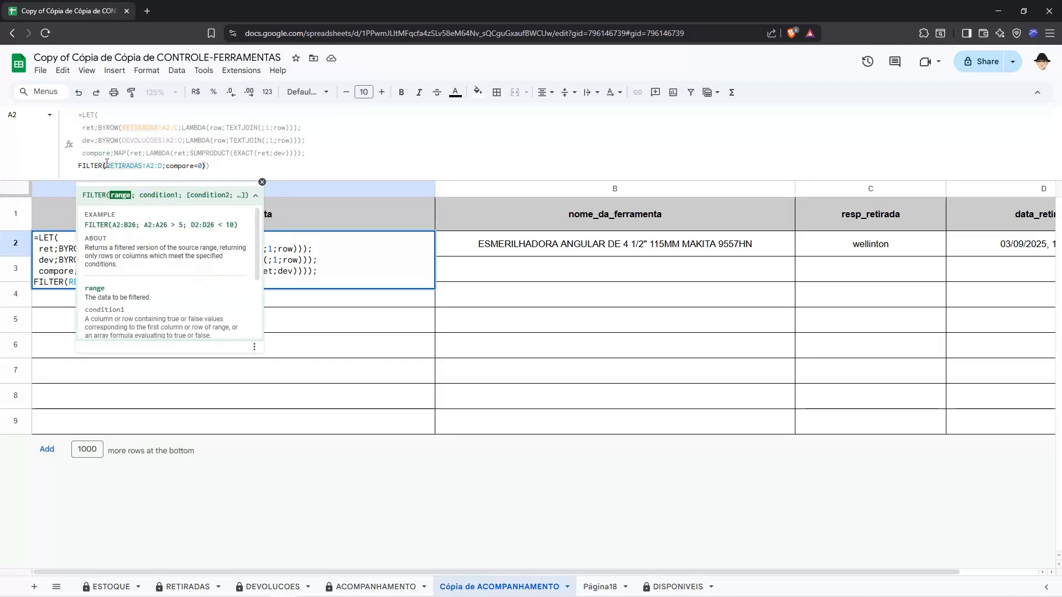